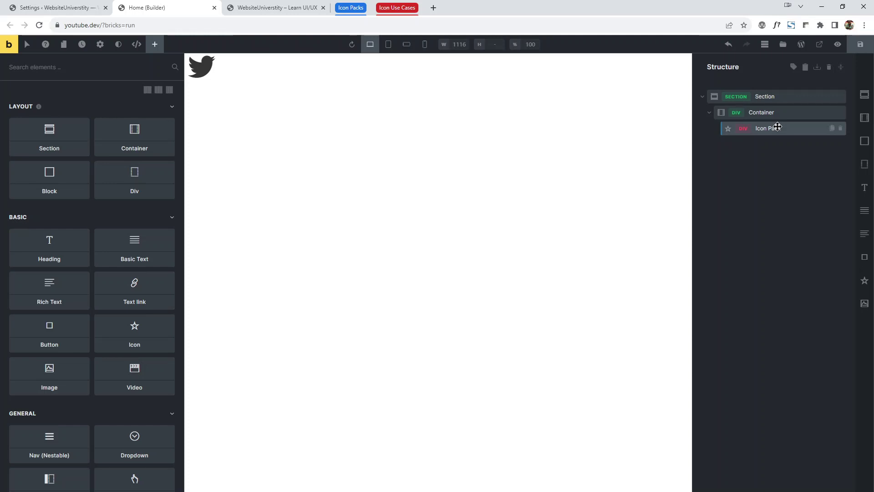
# Step: Apply the icon-class class to the Twitter Icon Pack element, check its icon, and save the page
pyautogui.click(777, 127)
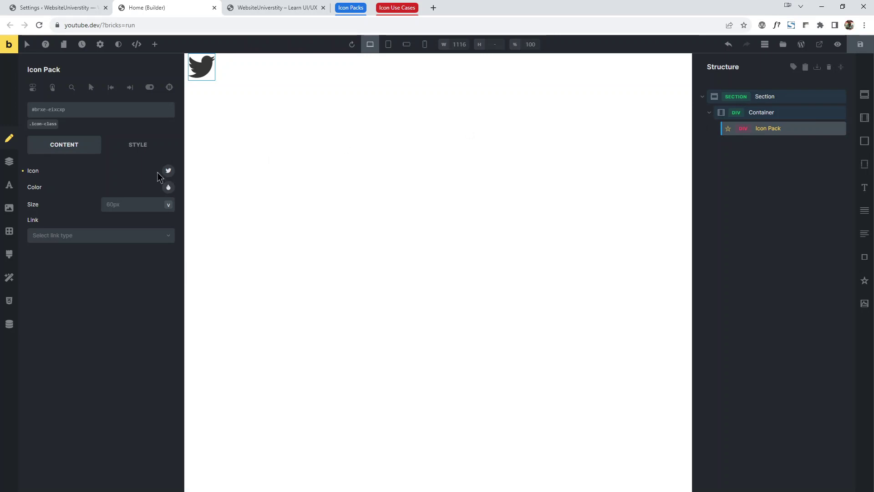
pyautogui.click(43, 126)
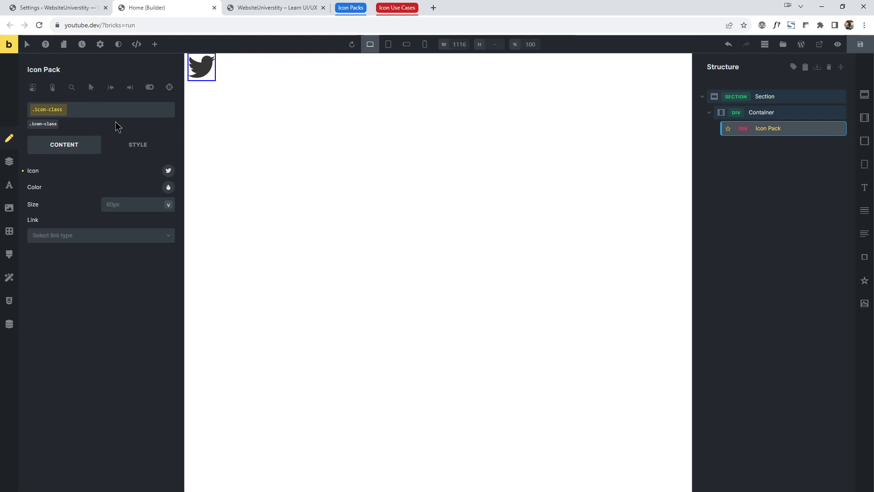
pyautogui.click(168, 170)
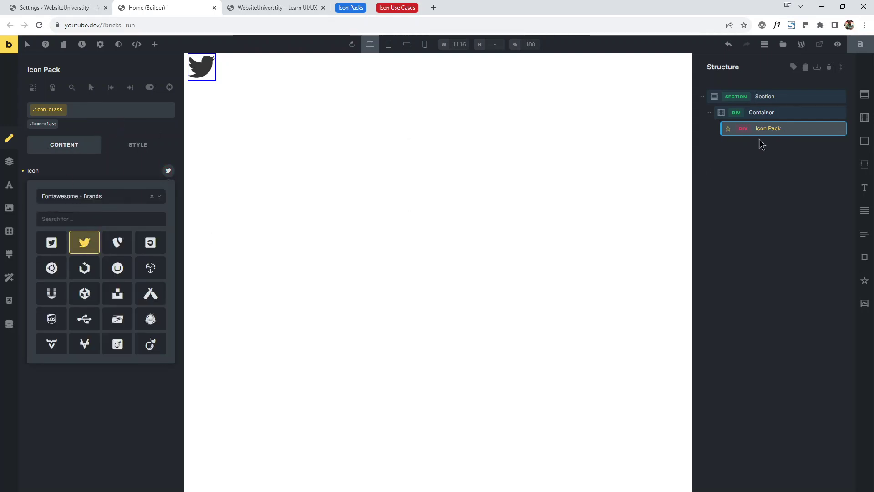
pyautogui.click(769, 129)
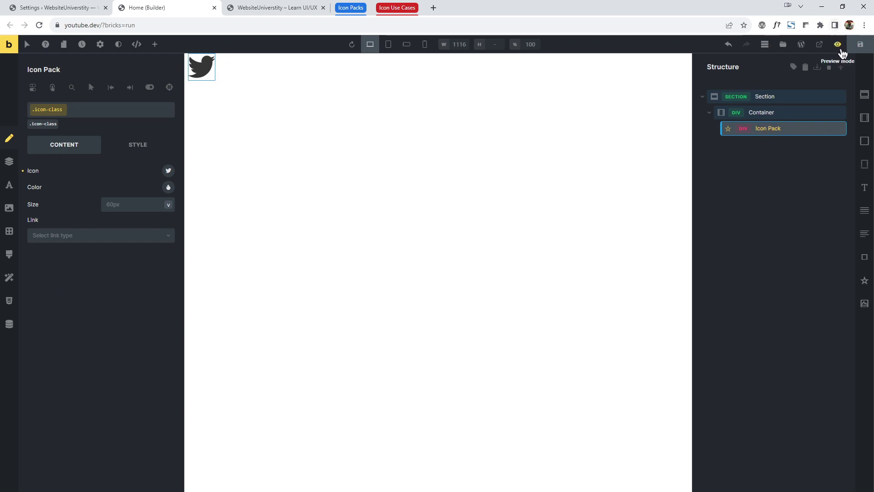
pyautogui.click(861, 44)
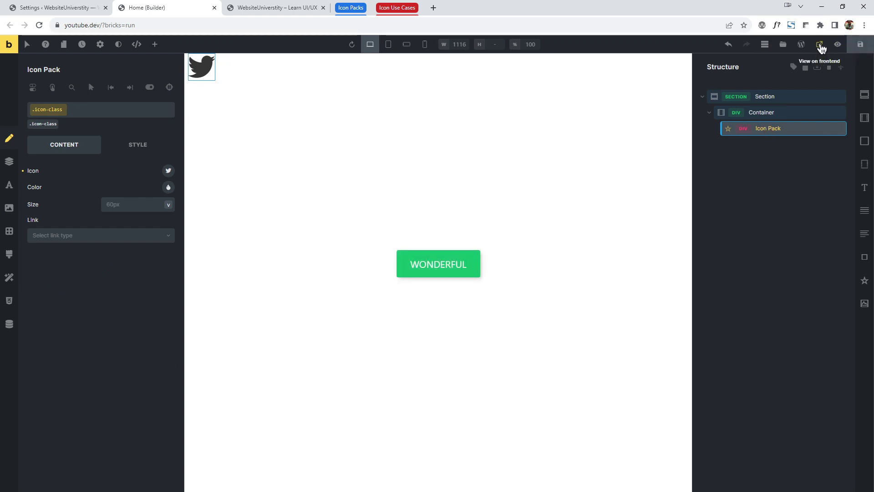
# Step: Open the saved page on the frontend and inspect the Twitter icon in DevTools
pyautogui.click(819, 45)
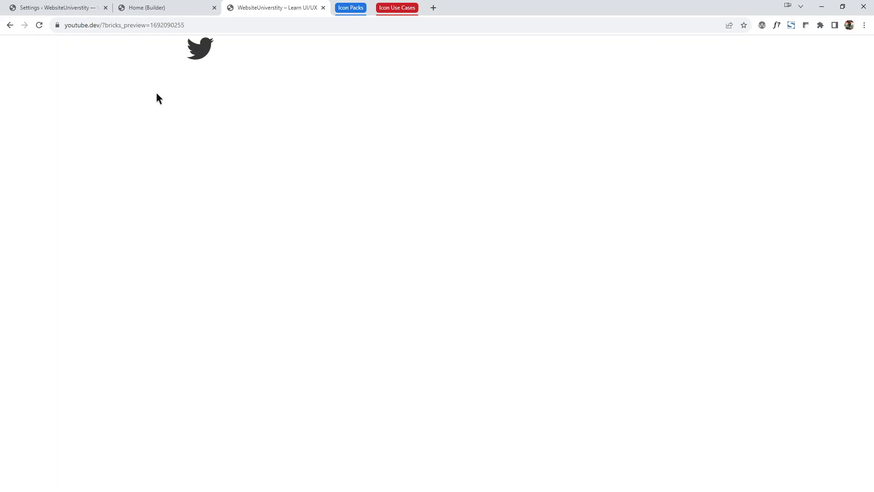
pyautogui.rightClick(203, 55)
pyautogui.click(246, 209)
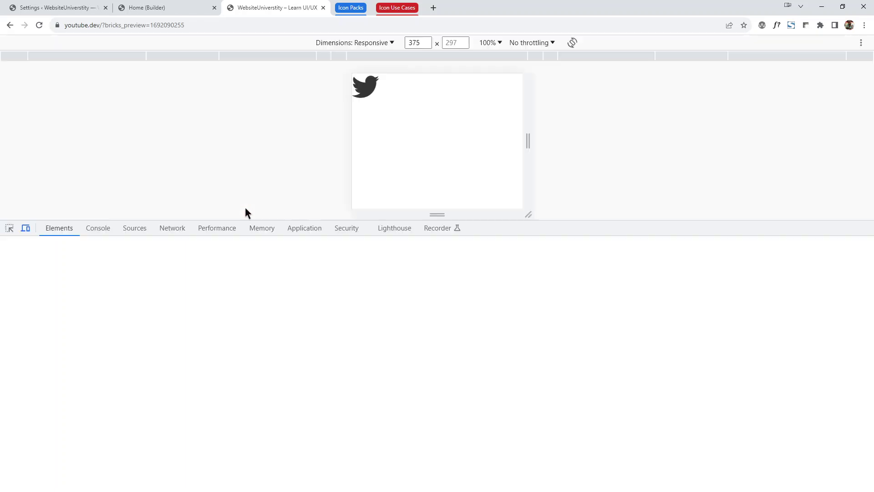
# Step: Capture the page's stylesheet requests, finding font-awesome.min.css at 74.4 kB, and set up a Lighthouse report
pyautogui.click(172, 228)
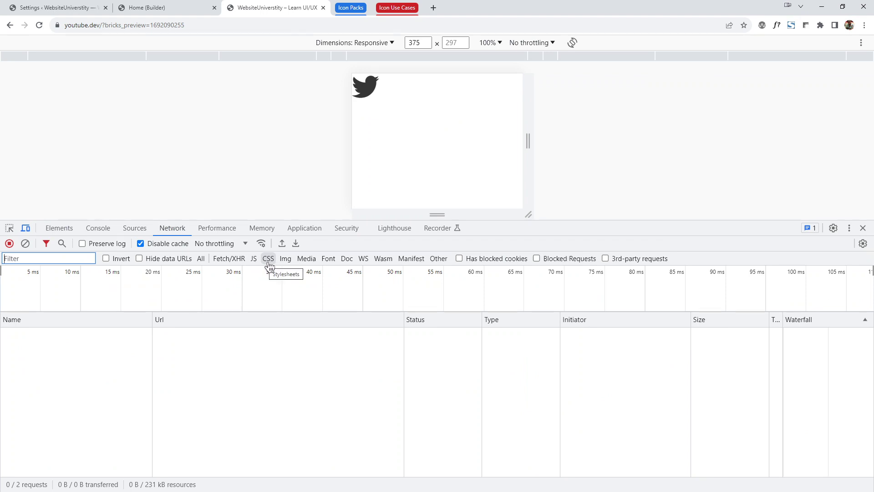
pyautogui.click(41, 25)
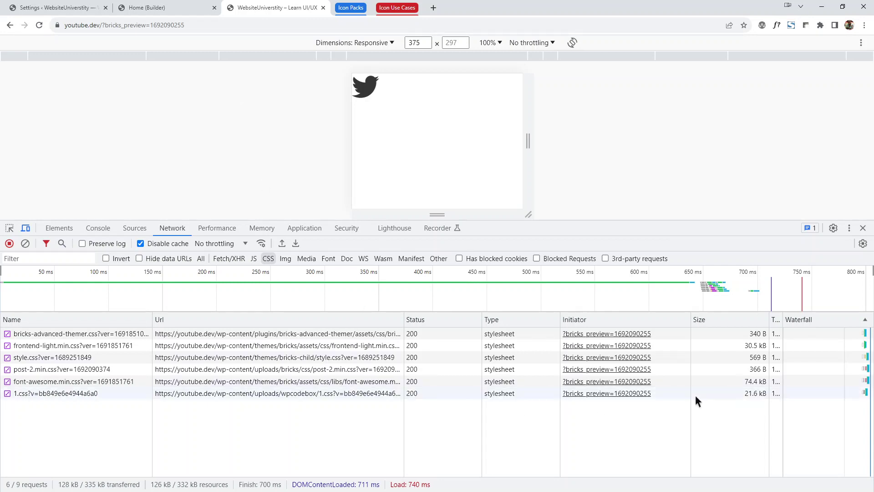
pyautogui.click(726, 381)
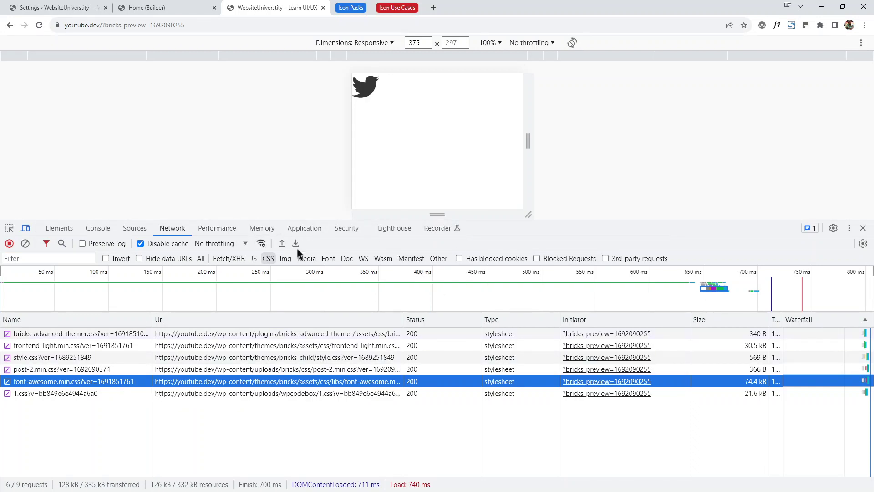
pyautogui.click(395, 228)
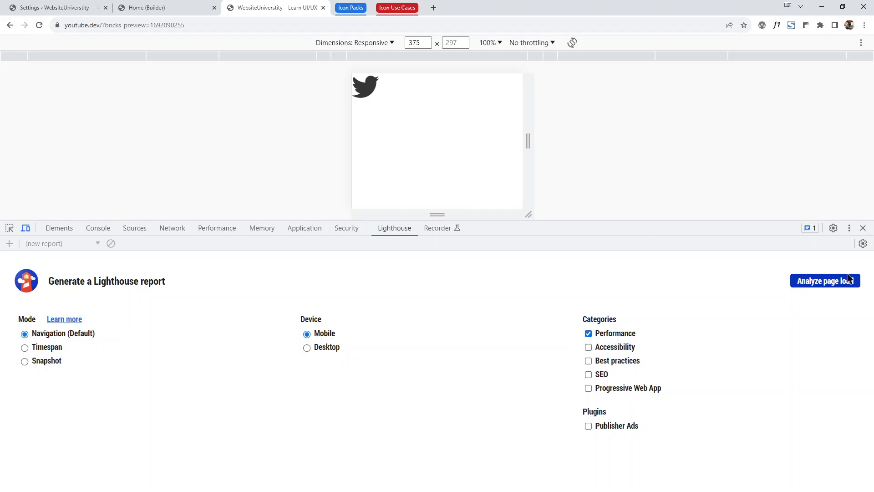
# Step: Run a Lighthouse page-load audit showing font-awesome.min.css as unused CSS with 72.3 KiB potential savings
pyautogui.click(826, 281)
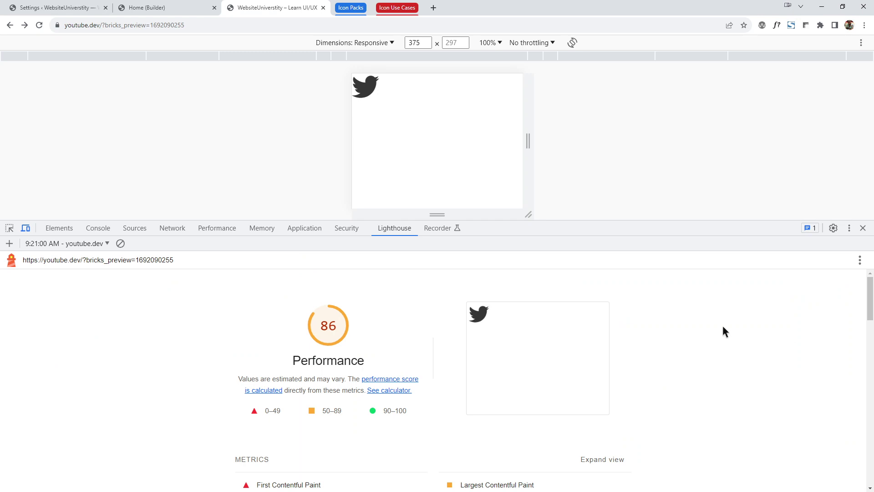
pyautogui.scroll(-3, 722, 323)
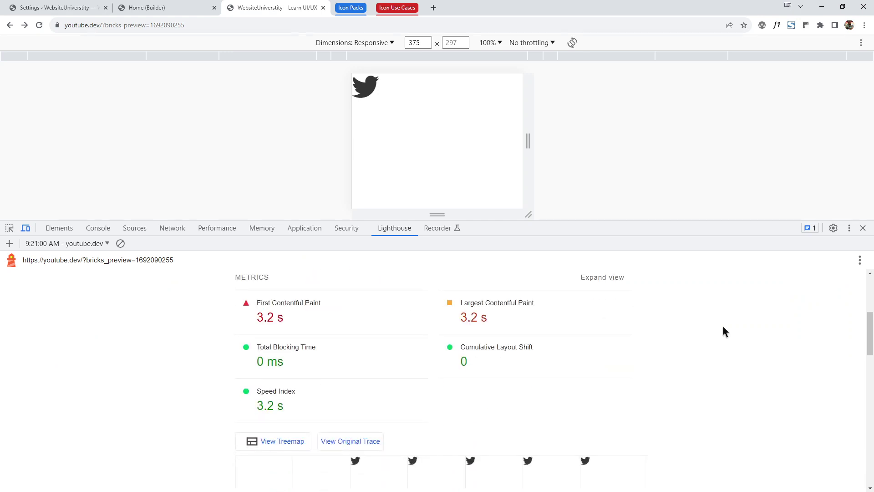
pyautogui.scroll(-7, 723, 326)
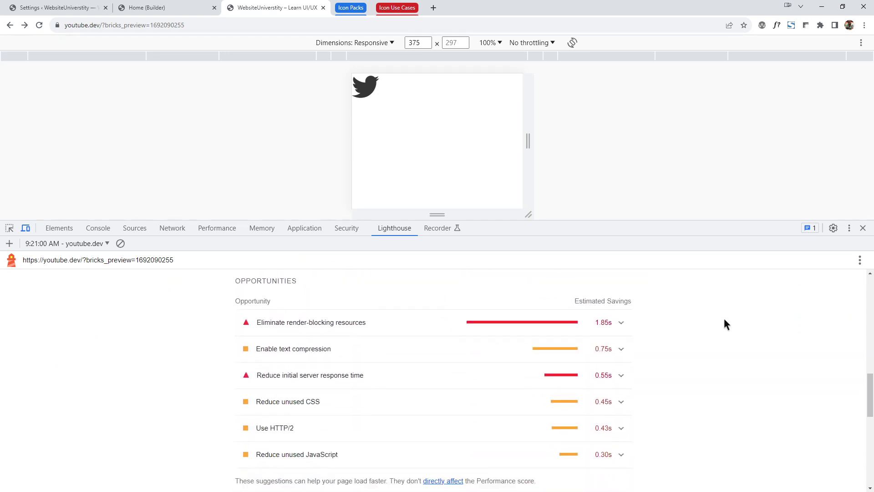
pyautogui.click(344, 408)
pyautogui.scroll(-4, 704, 349)
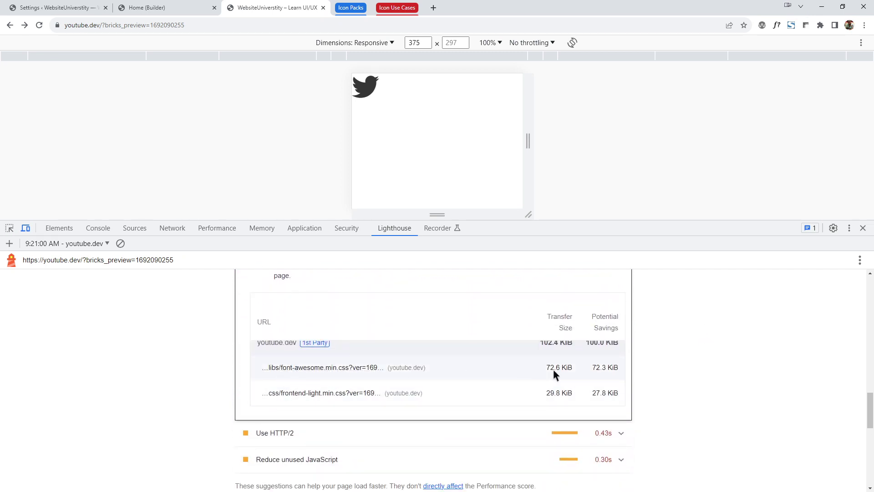
pyautogui.scroll(1, 556, 370)
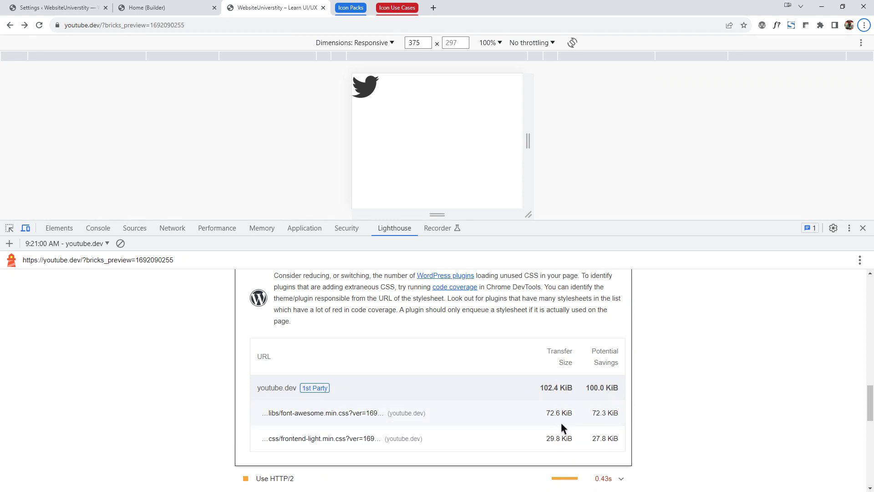
pyautogui.moveTo(546, 413)
pyautogui.moveTo(226, 404); pyautogui.dragTo(644, 427)
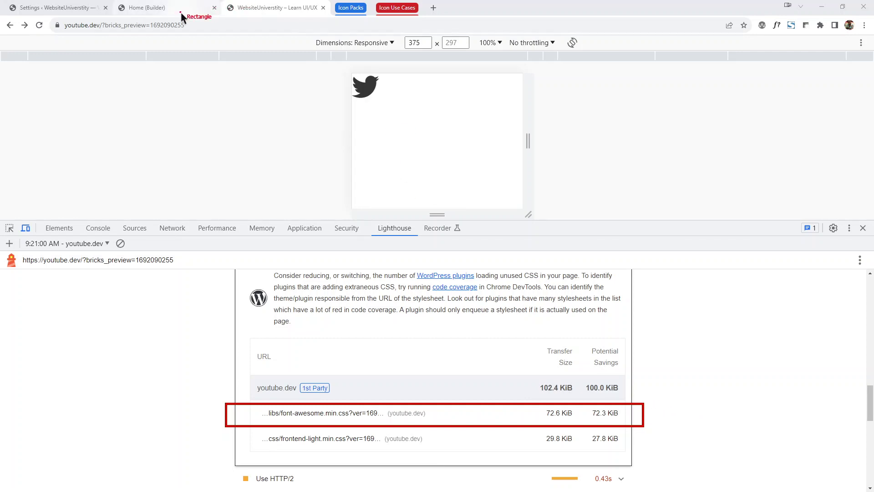
# Step: Duplicate the Twitter Icon Pack element and apply the icon-class class to the copy
pyautogui.click(205, 7)
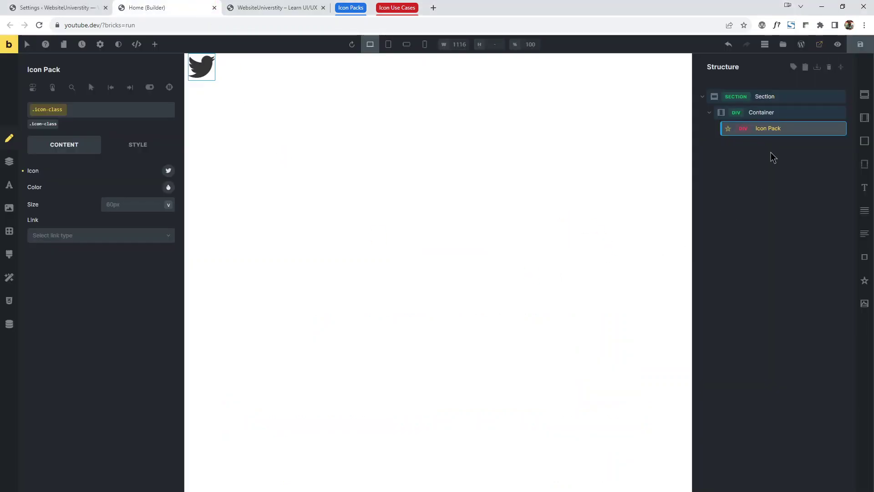
pyautogui.click(832, 129)
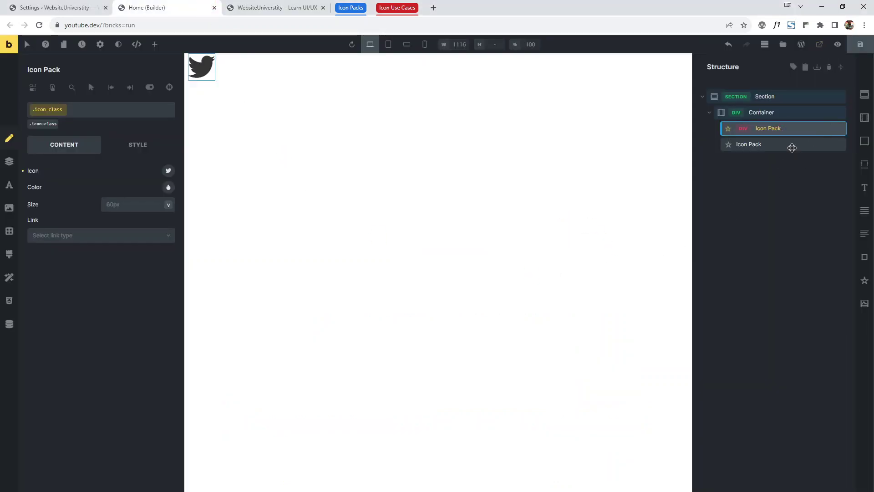
pyautogui.click(792, 145)
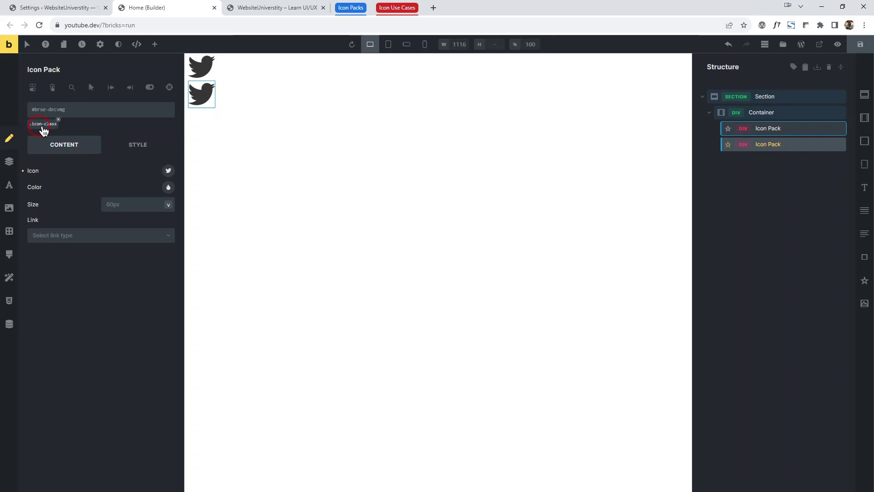
pyautogui.click(43, 124)
# Step: Change the copy's icon to the Ionicons right arrow and save the page
pyautogui.click(169, 171)
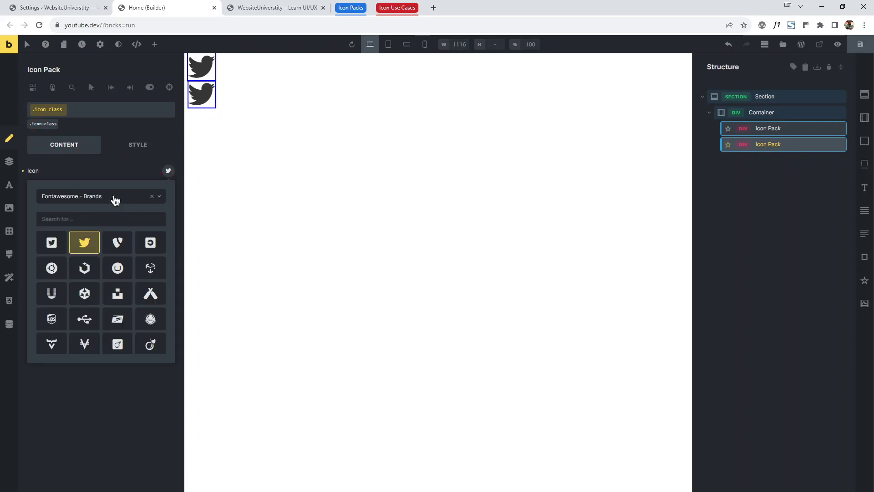
pyautogui.click(114, 197)
pyautogui.click(71, 254)
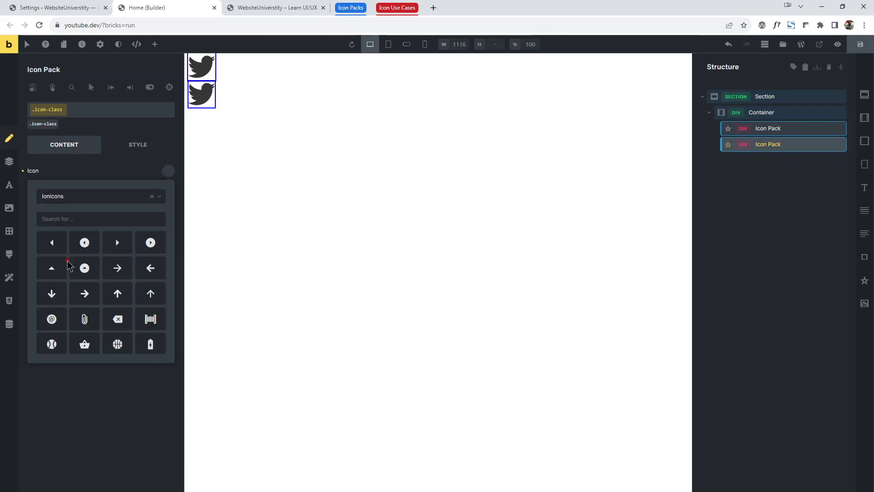
pyautogui.click(117, 269)
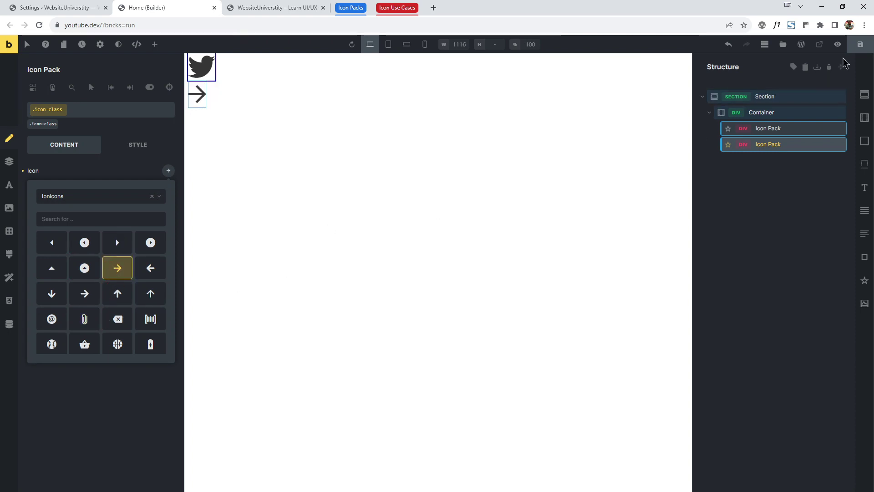
pyautogui.click(860, 49)
pyautogui.click(837, 44)
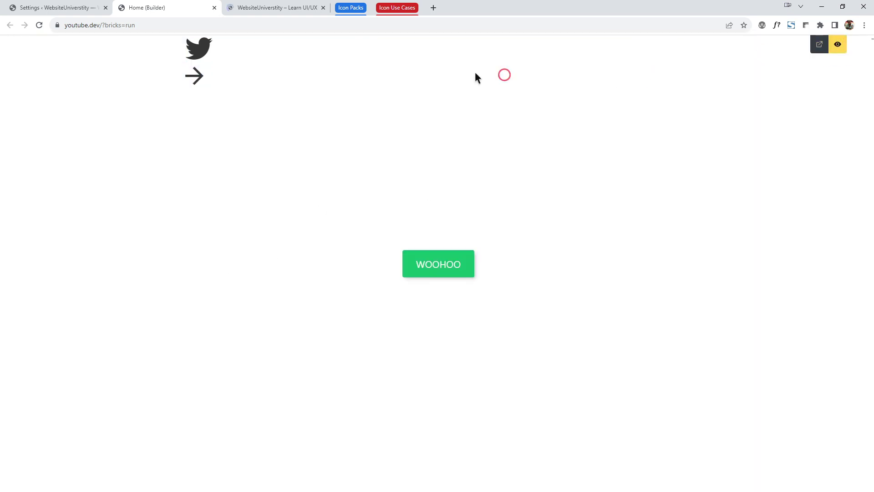
pyautogui.rightClick(229, 76)
pyautogui.click(274, 7)
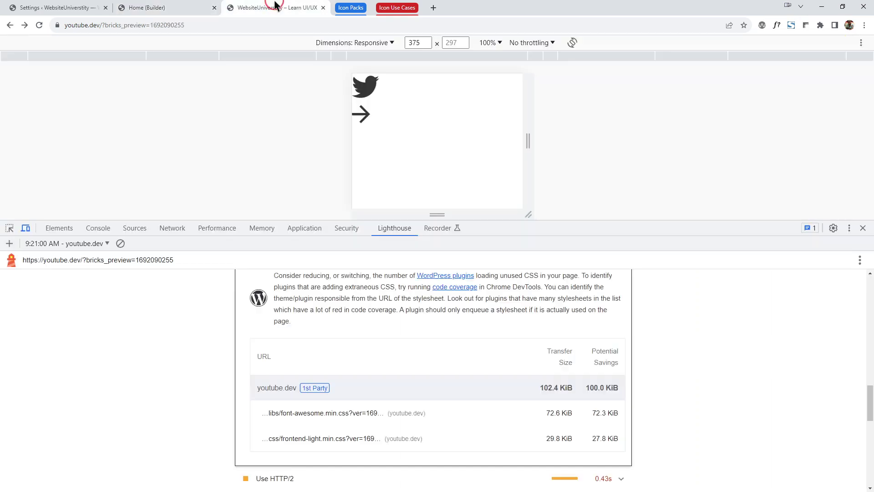
pyautogui.rightClick(386, 122)
pyautogui.click(662, 306)
pyautogui.click(172, 227)
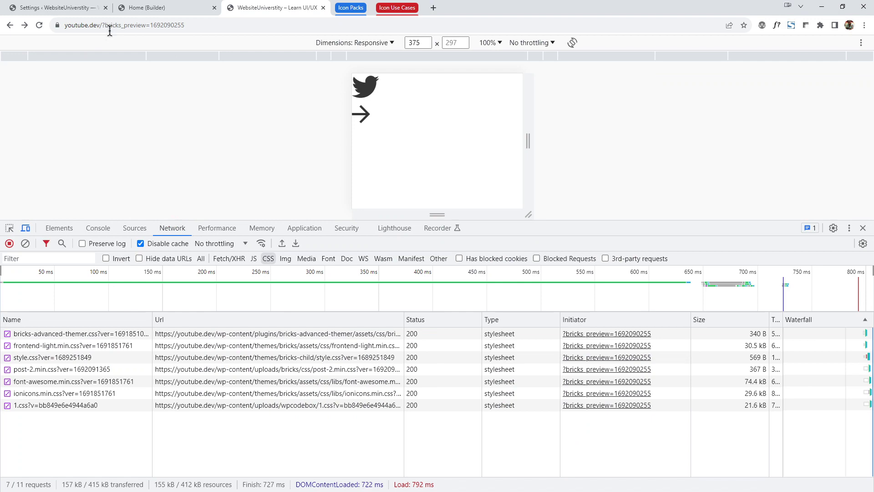
pyautogui.click(39, 26)
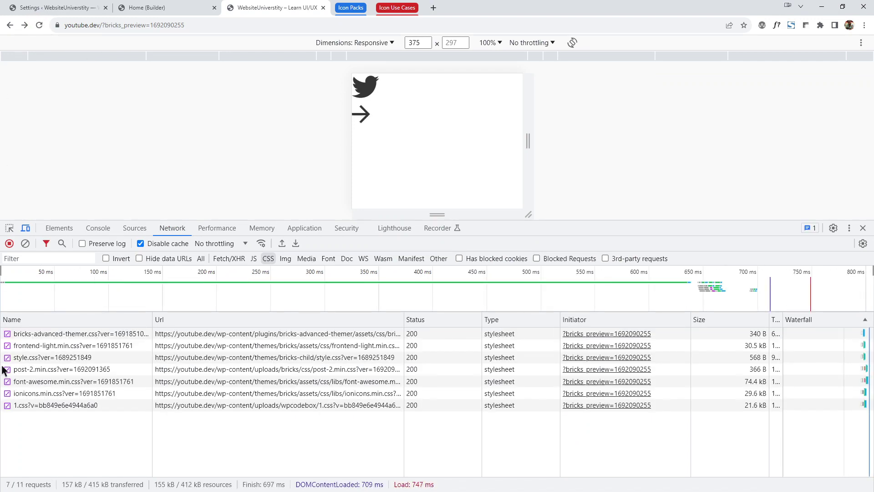
pyautogui.click(712, 381)
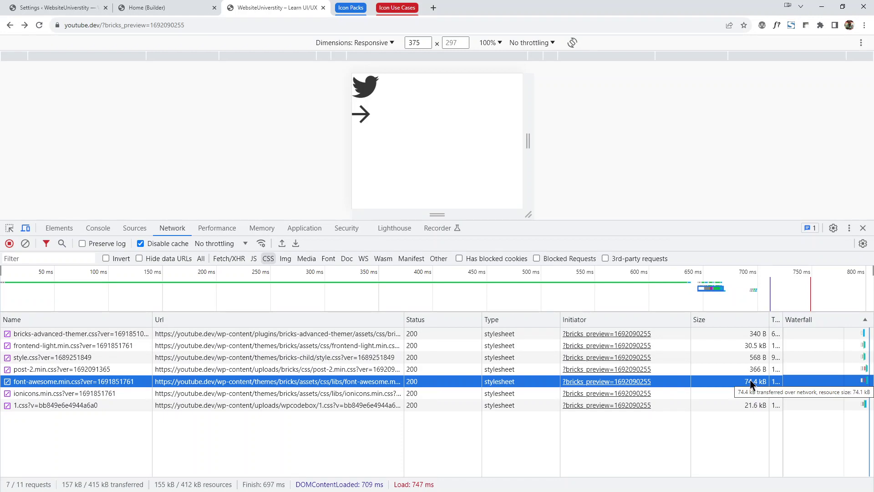
pyautogui.click(729, 395)
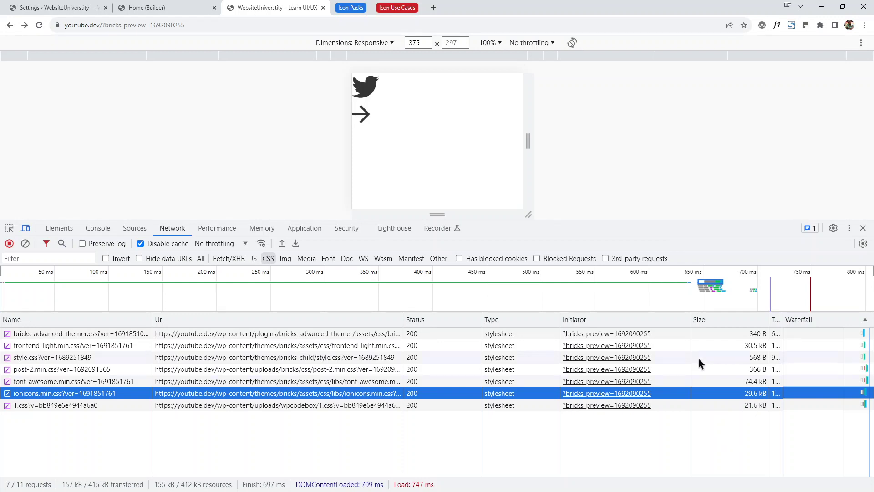
pyautogui.moveTo(711, 386)
pyautogui.click(723, 381)
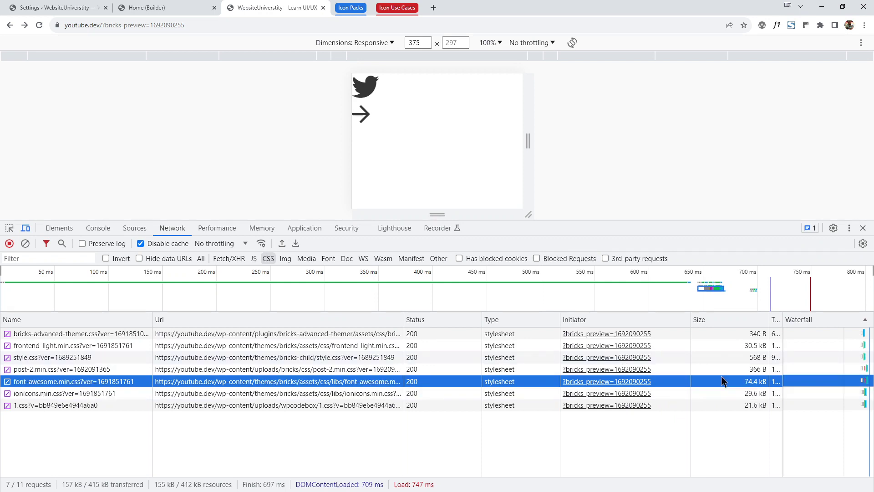
pyautogui.click(723, 393)
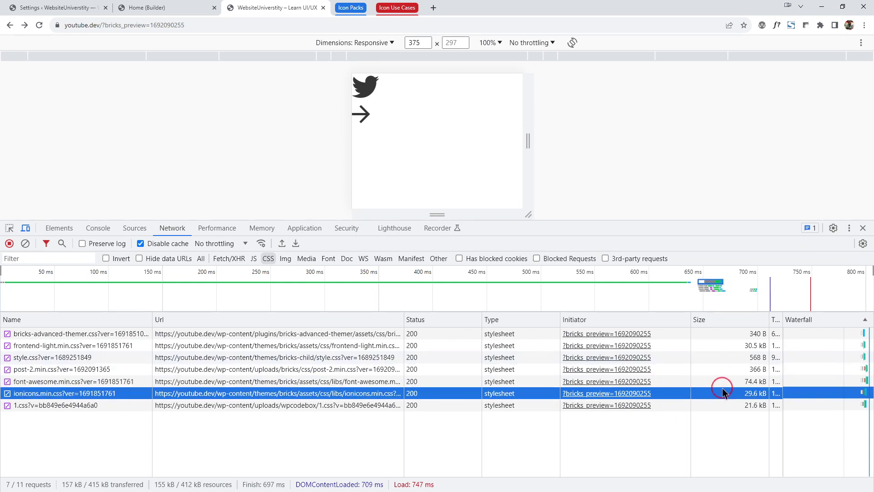
# Step: Leave preview and delete both the Twitter and arrow Icon Pack elements
pyautogui.click(184, 7)
pyautogui.click(839, 46)
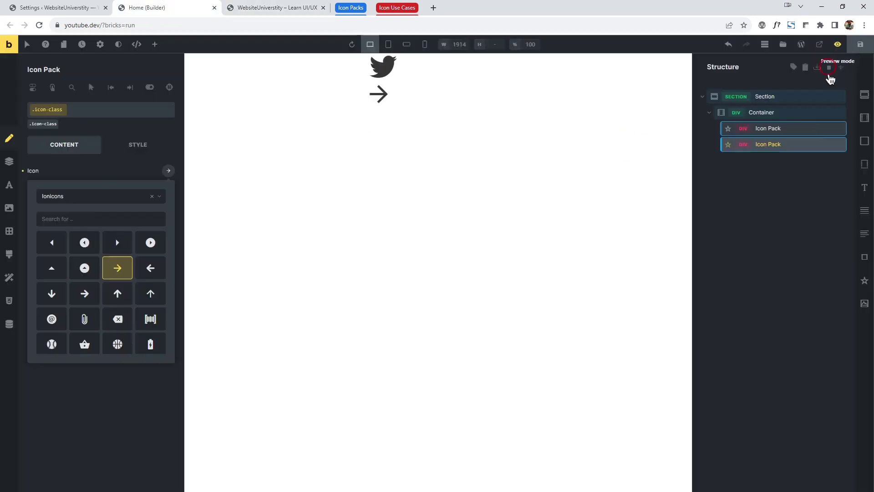
pyautogui.click(804, 133)
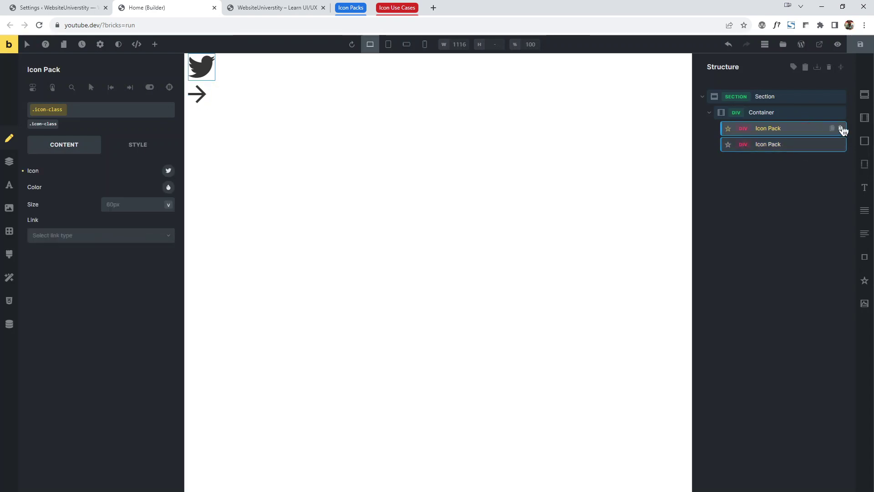
pyautogui.click(841, 129)
pyautogui.click(841, 129)
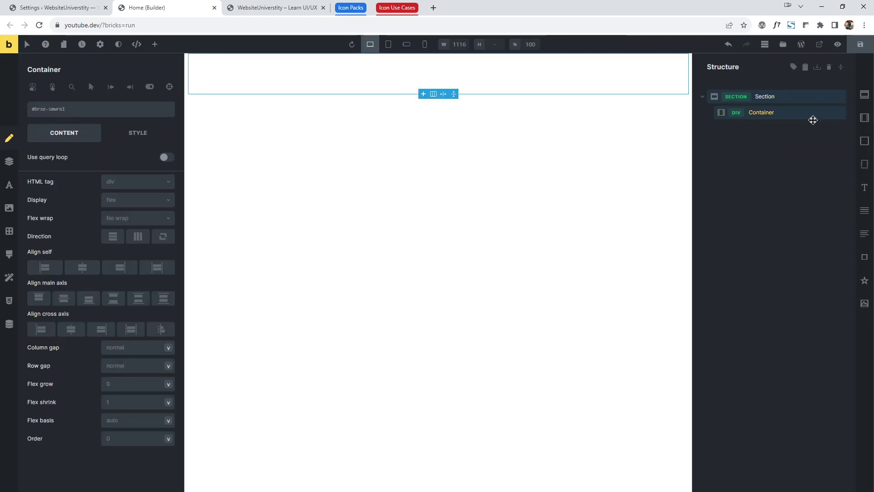
# Step: Add an Icon element to the empty container and give it the svg-class class
pyautogui.click(797, 116)
pyautogui.click(865, 280)
pyautogui.click(781, 129)
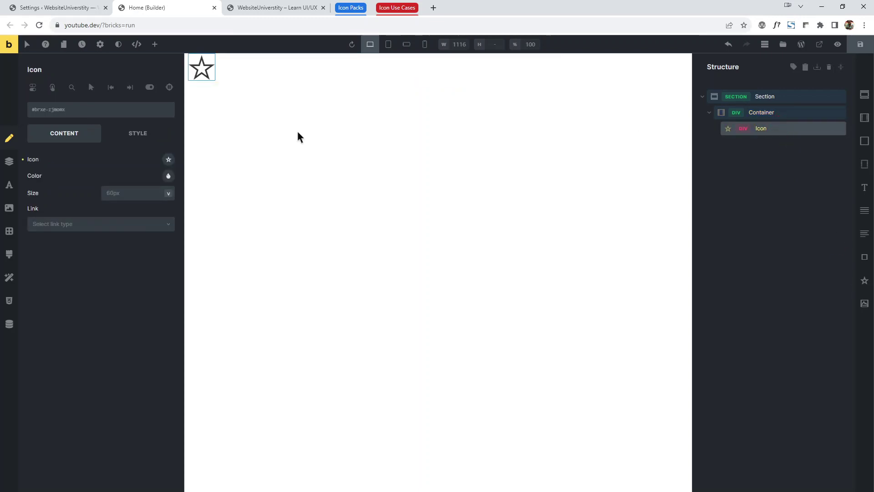
pyautogui.click(93, 114)
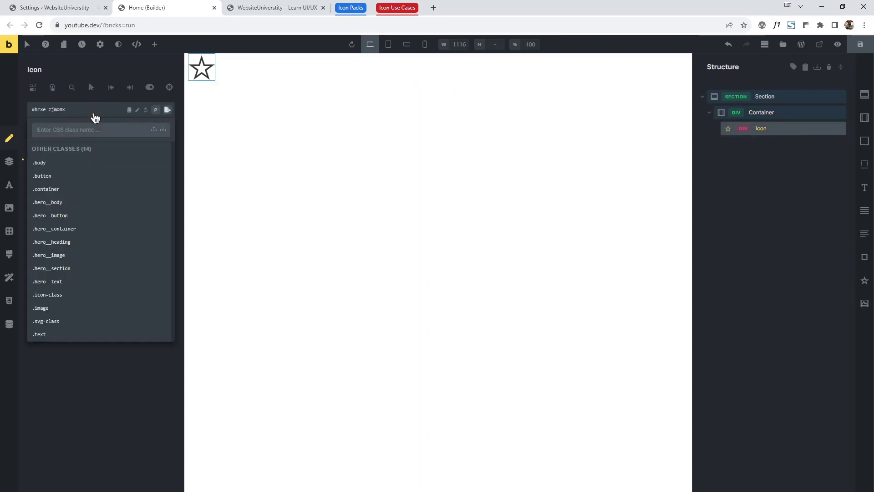
pyautogui.write('svg')
pyautogui.click(82, 164)
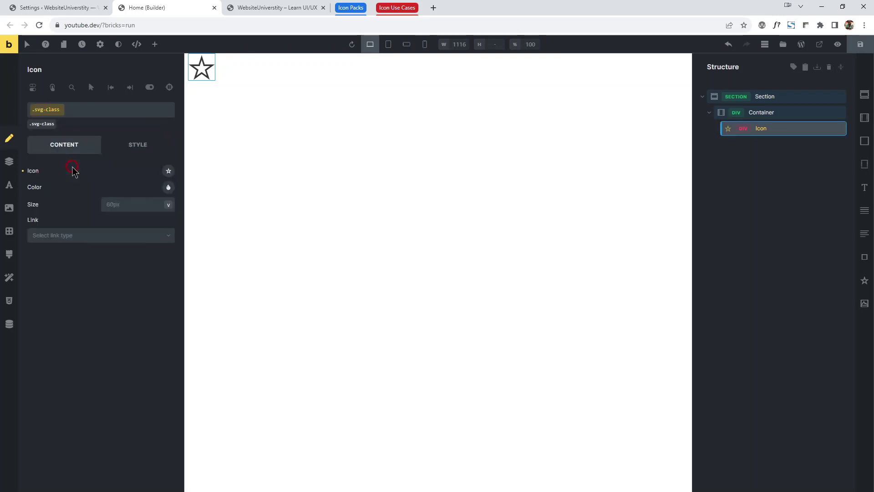
pyautogui.click(168, 172)
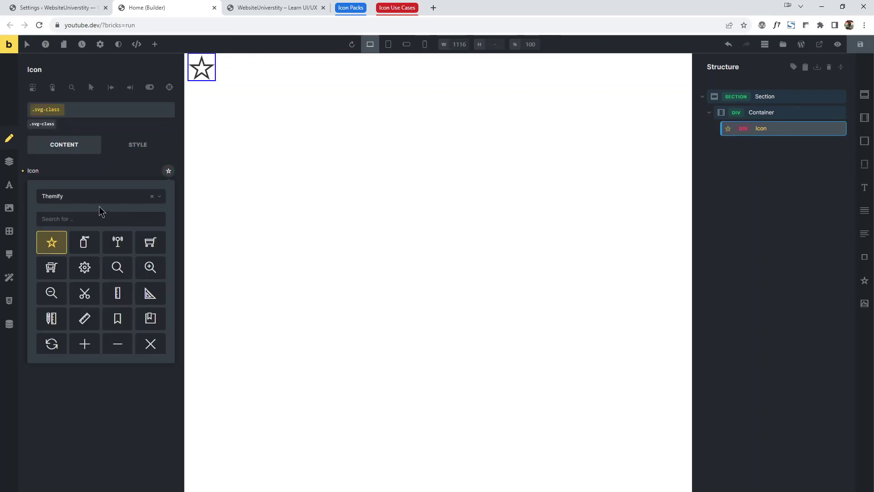
pyautogui.click(77, 196)
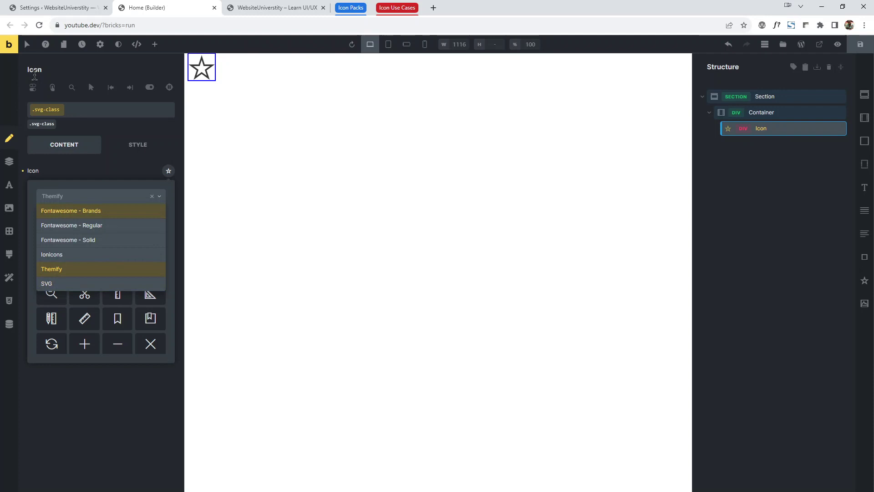
# Step: Refresh the Bricks settings page in WordPress admin, then choose SVG as the Icon element's library
pyautogui.click(46, 8)
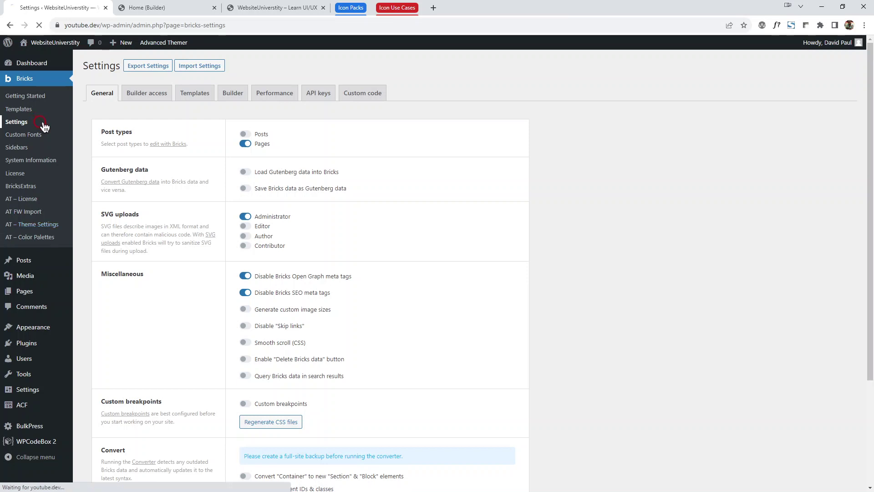
pyautogui.click(43, 123)
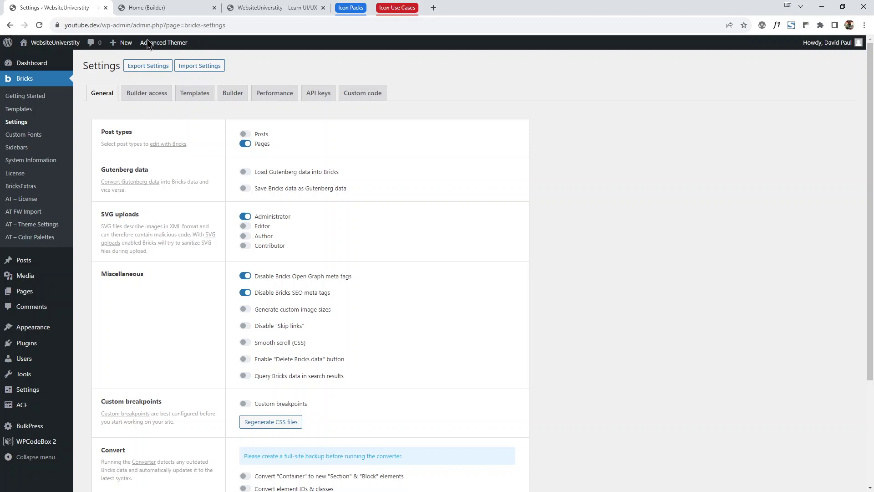
pyautogui.click(167, 8)
pyautogui.click(47, 283)
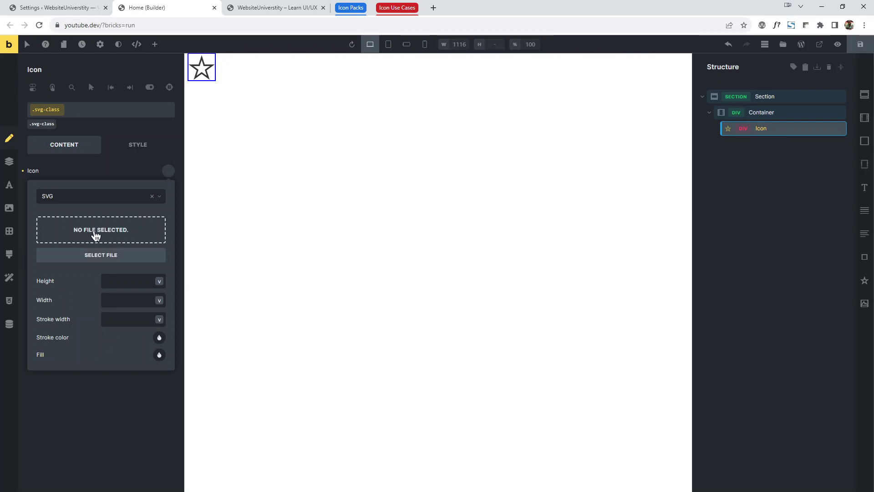
# Step: Insert twitter-fill.svg from the media library into the Icon element
pyautogui.click(95, 235)
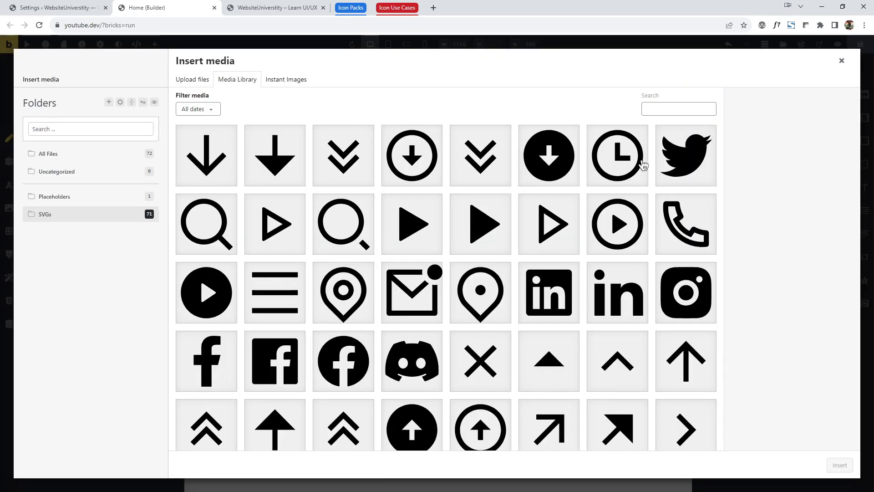
pyautogui.click(686, 157)
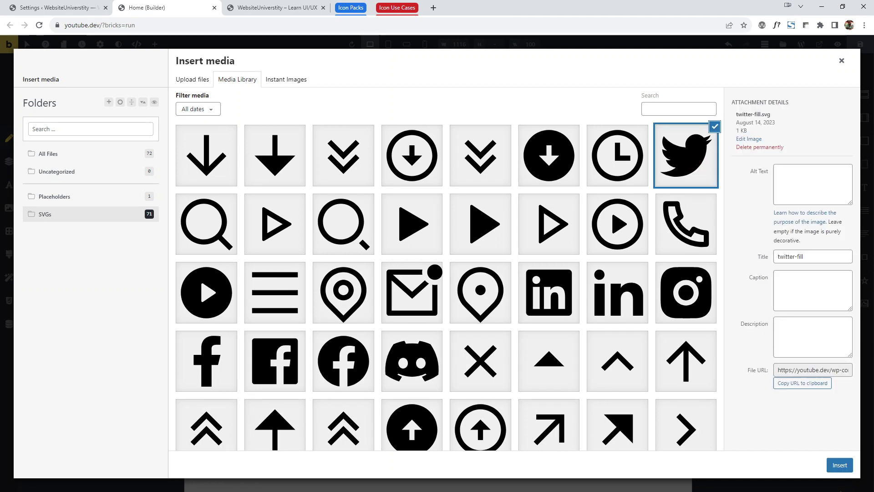
pyautogui.click(839, 465)
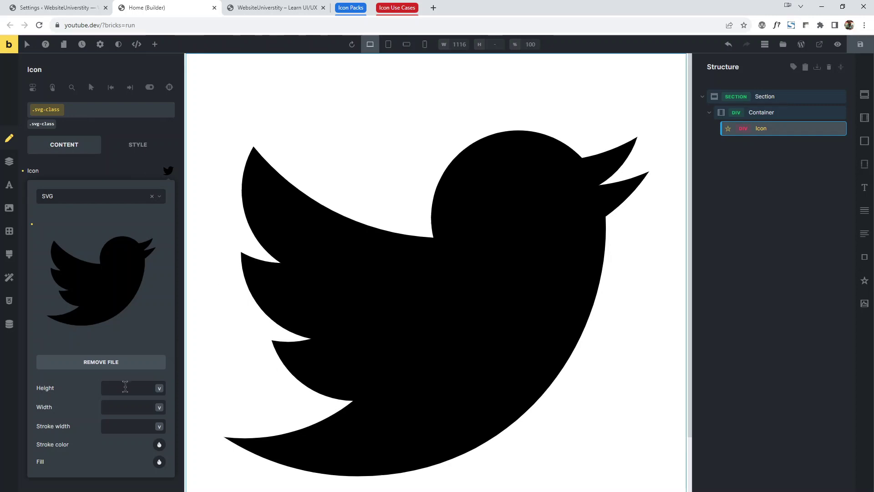
# Step: Set the icon's height to 4rem and save the page
pyautogui.click(126, 388)
pyautogui.write('4rem')
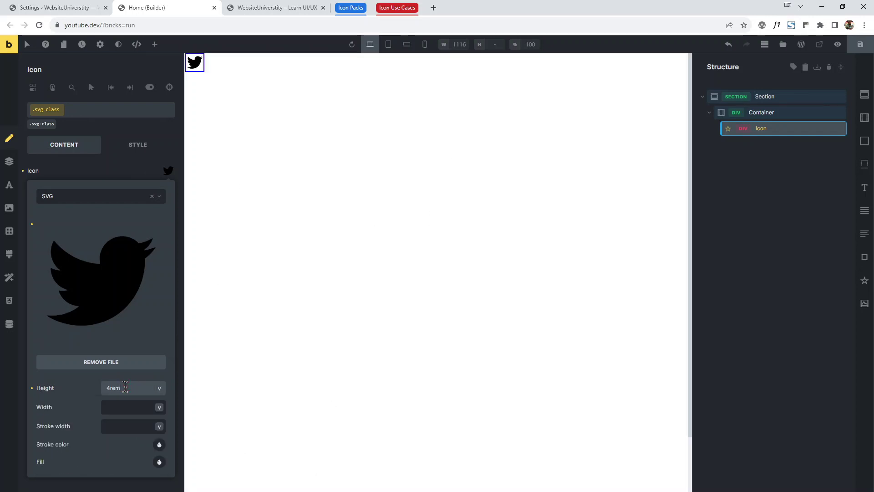
pyautogui.click(860, 46)
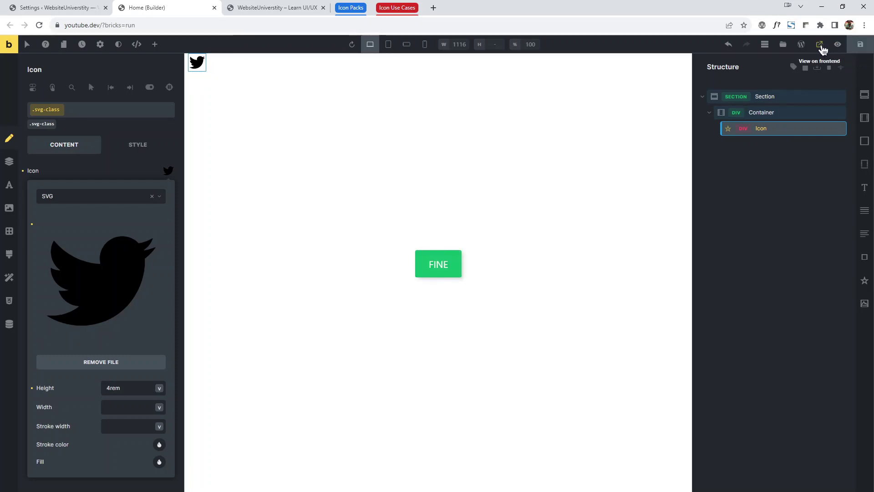
# Step: Open the frontend and inspect the Twitter SVG markup, confirming its 4rem height rule
pyautogui.click(819, 44)
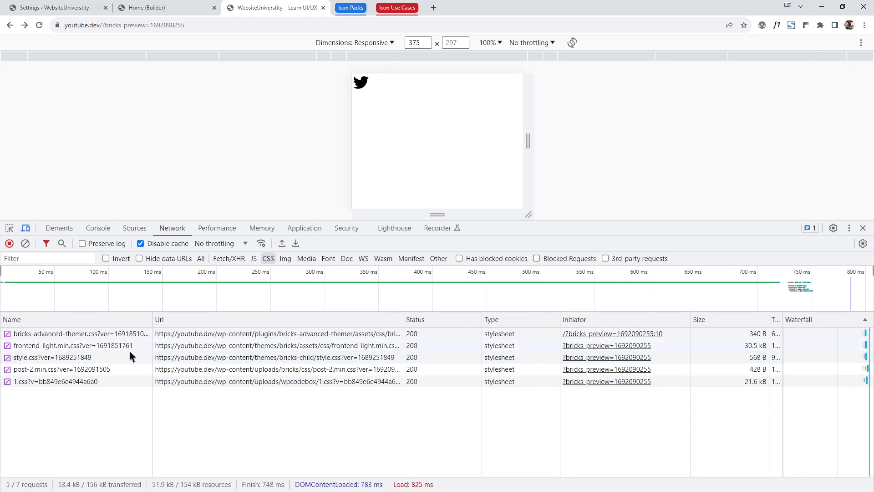
pyautogui.click(58, 228)
pyautogui.rightClick(357, 81)
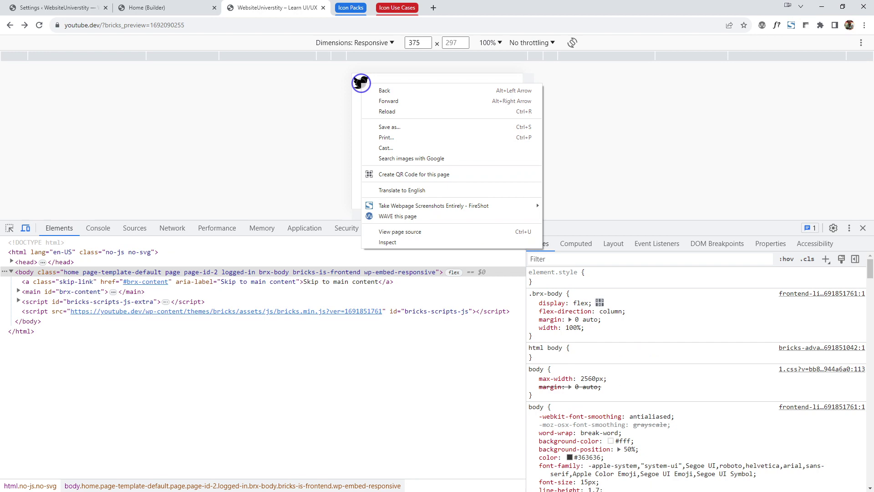
pyautogui.click(388, 241)
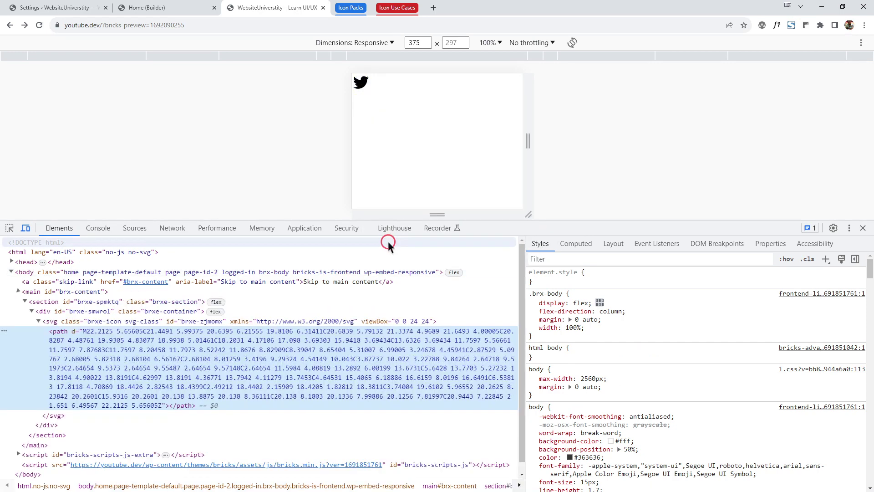
pyautogui.click(38, 321)
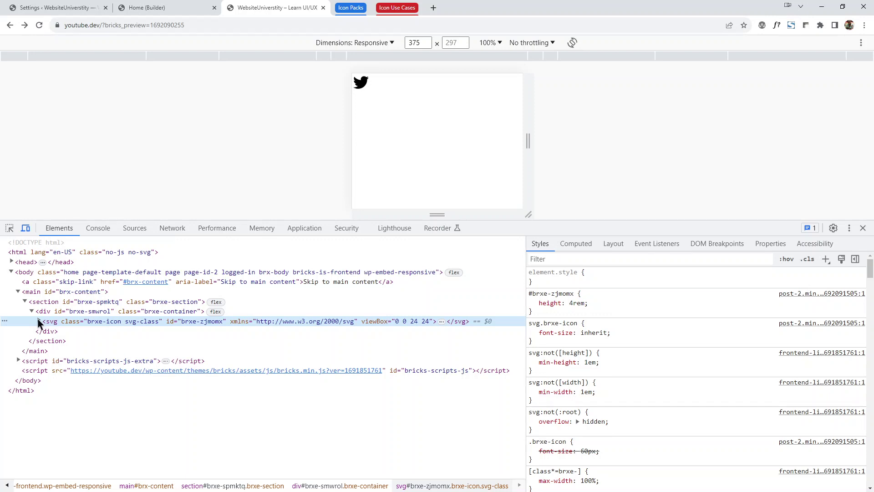
pyautogui.click(392, 232)
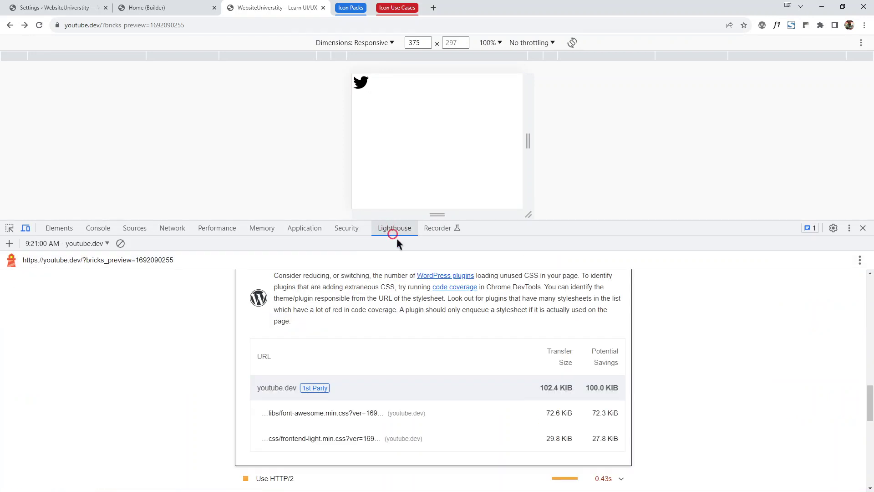
# Step: Rerun the Lighthouse audit, showing frontend-light.min.css as the only unused CSS with 27.7 KiB savings
pyautogui.click(120, 243)
pyautogui.click(832, 284)
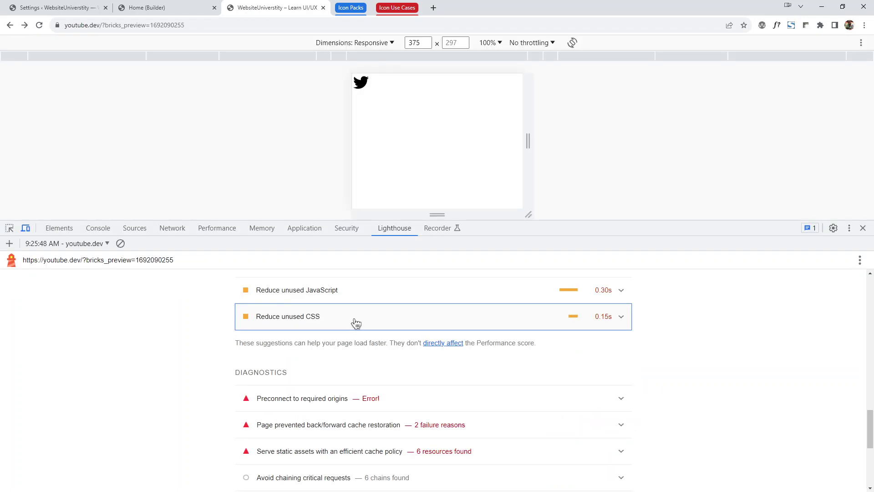
pyautogui.click(355, 323)
pyautogui.scroll(-3, 371, 332)
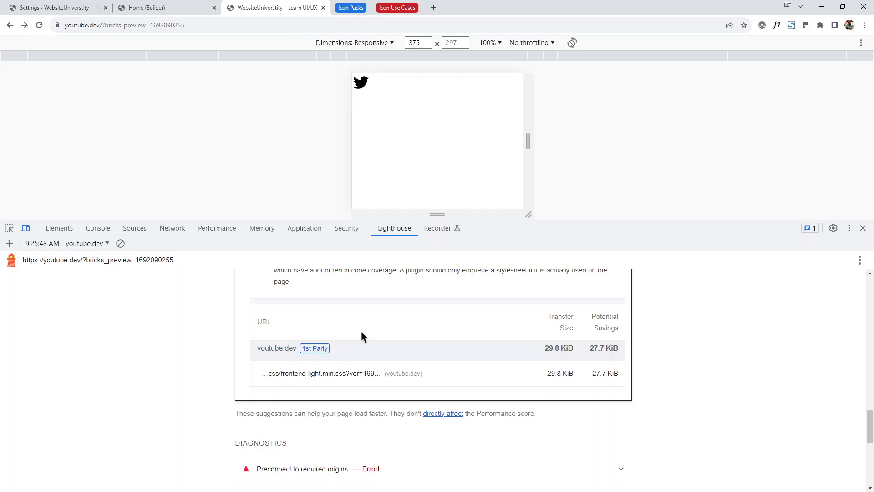
pyautogui.scroll(3, 348, 364)
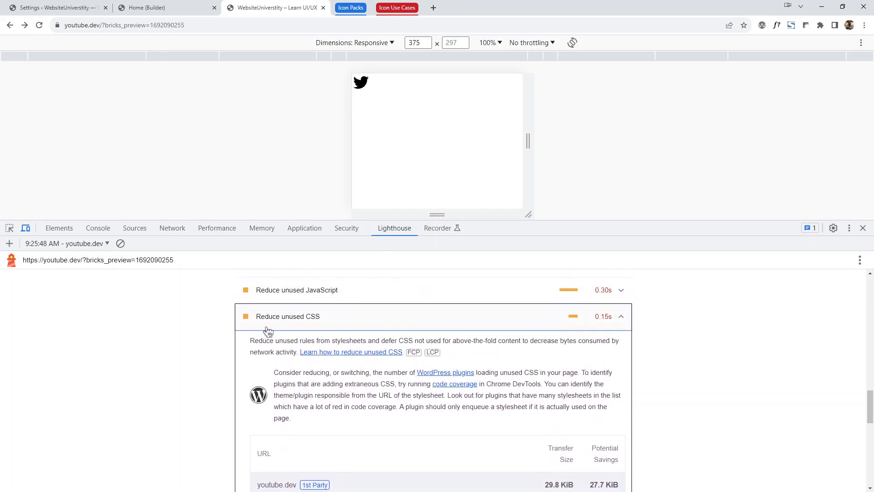
pyautogui.scroll(-3, 385, 388)
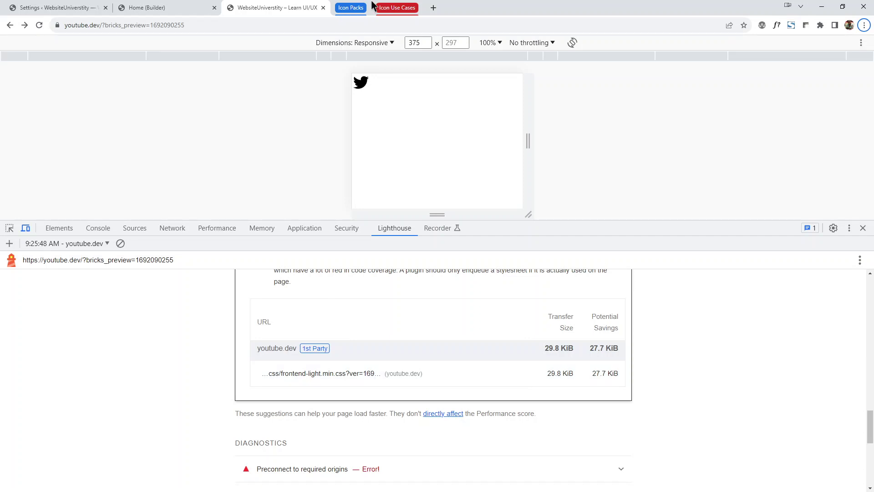
# Step: Download the Ionicons designer pack and the Themify icon font zips from their sites
pyautogui.click(343, 8)
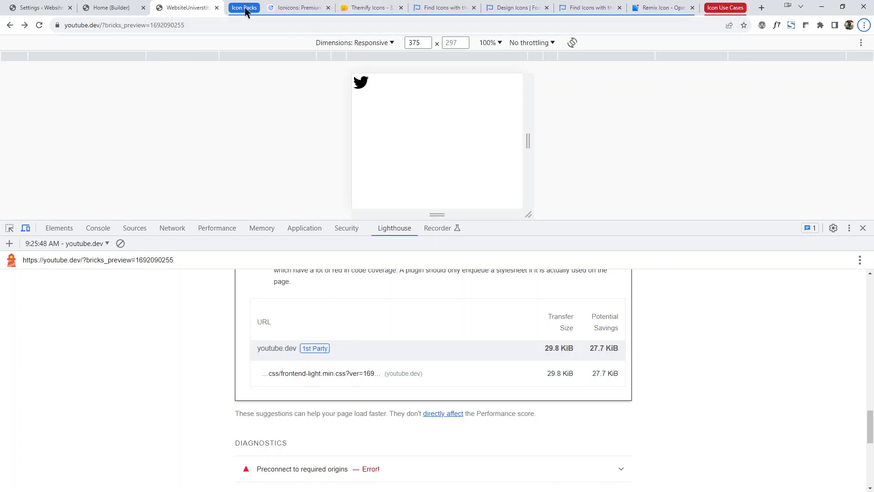
pyautogui.click(304, 8)
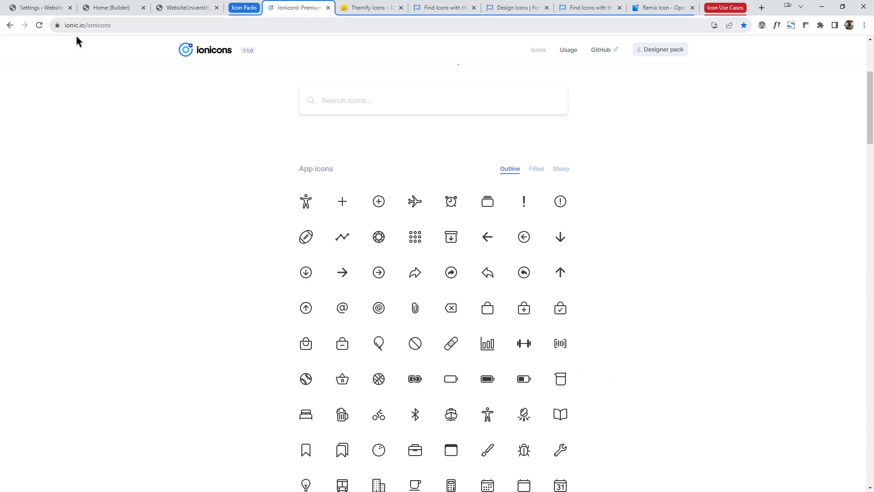
pyautogui.click(662, 51)
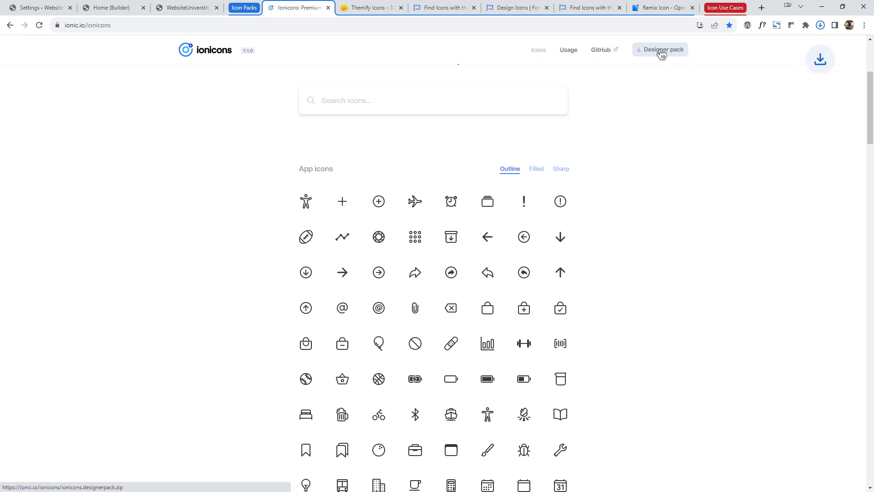
pyautogui.click(363, 9)
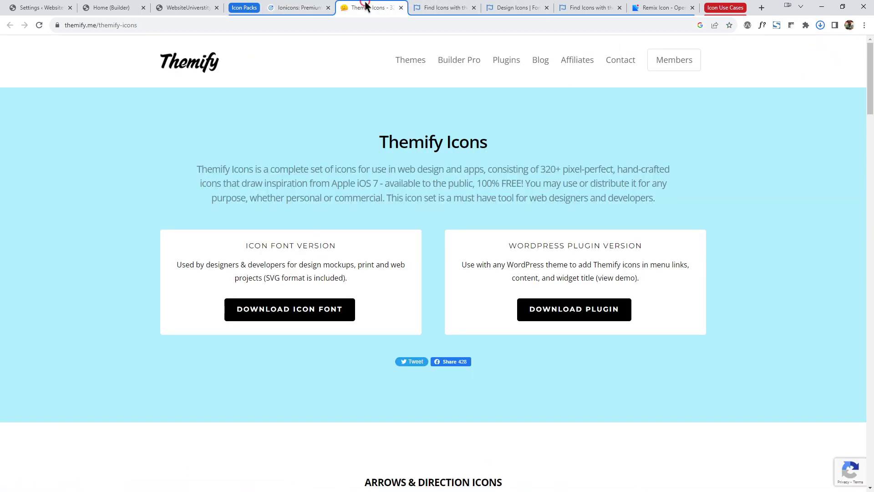
pyautogui.click(302, 310)
pyautogui.click(426, 6)
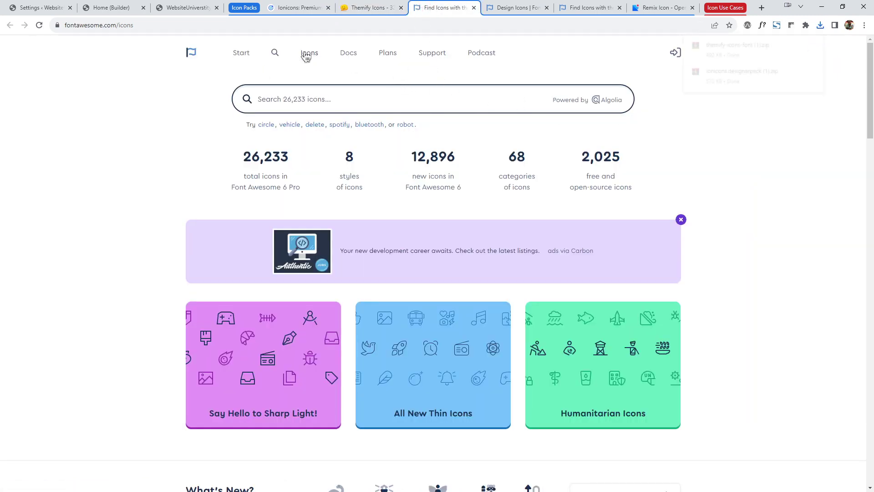
# Step: Check recent downloads and bring up Font Awesome's Design icon category
pyautogui.click(517, 8)
pyautogui.click(455, 96)
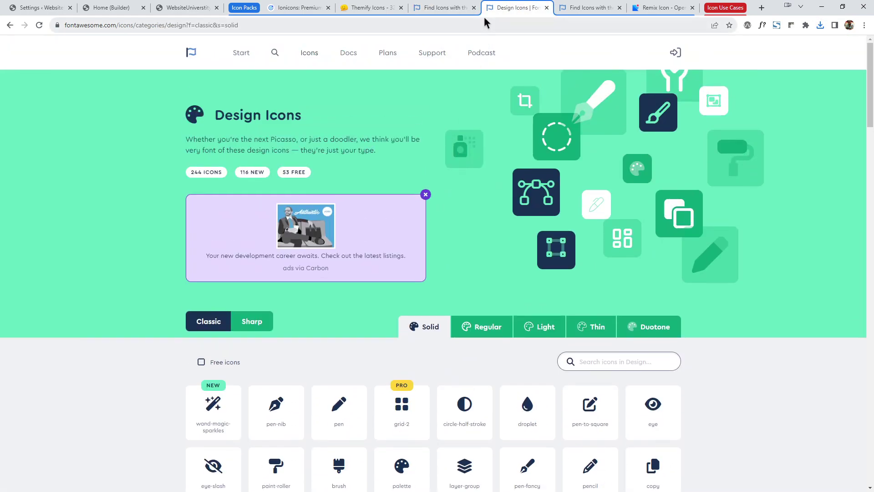
pyautogui.click(444, 8)
pyautogui.scroll(-3, 283, 279)
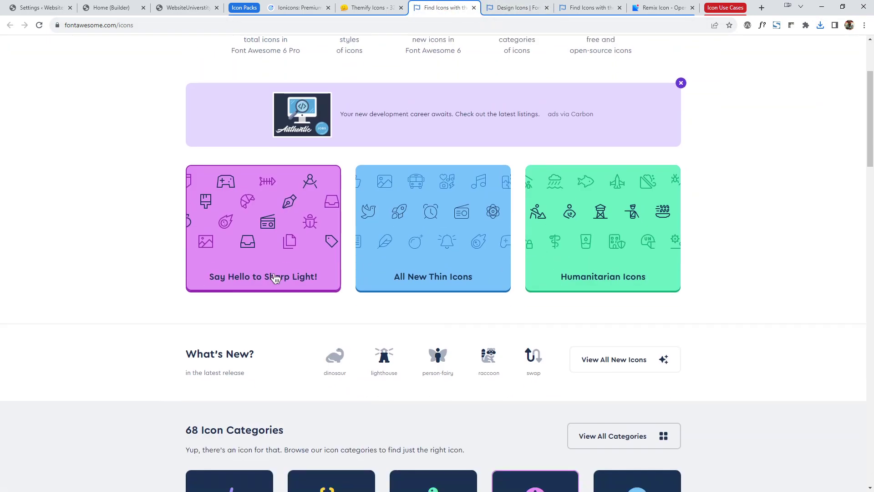
pyautogui.scroll(-4, 503, 250)
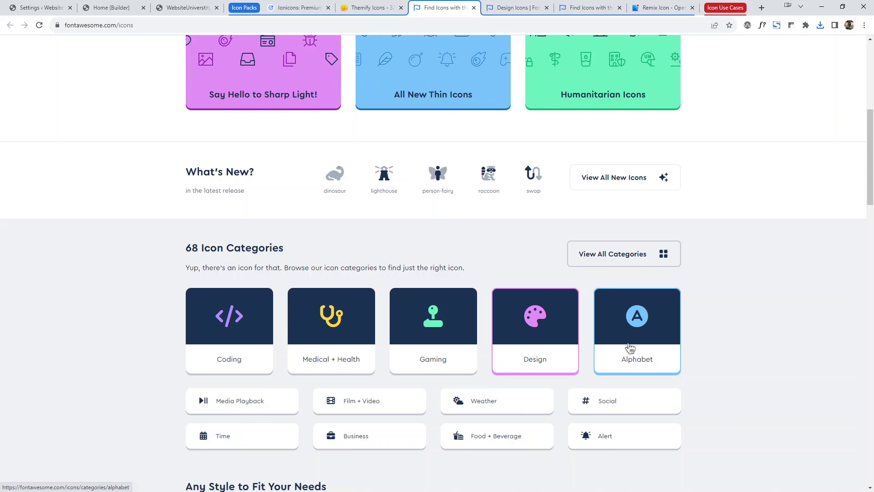
pyautogui.click(517, 8)
pyautogui.scroll(-3, 282, 293)
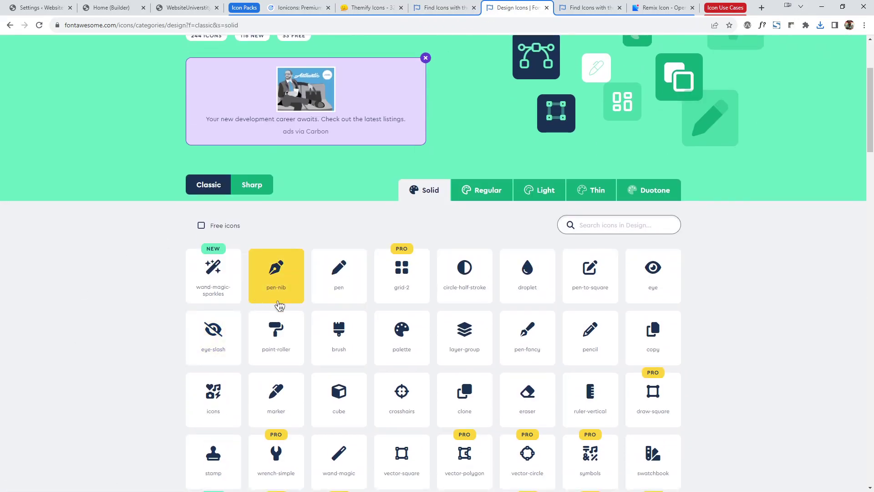
# Step: Download the pen-to-square icon as pen-to-square-solid.svg, then go to the Remix Icon site
pyautogui.click(281, 272)
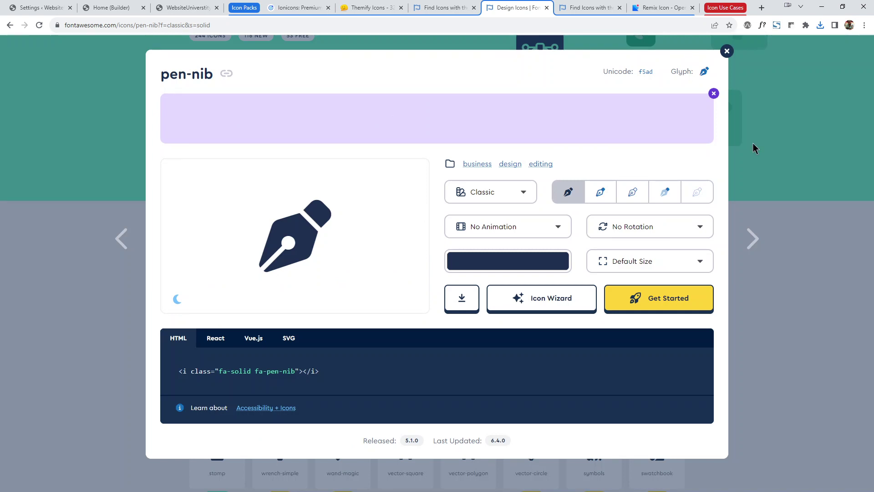
pyautogui.click(726, 51)
pyautogui.click(592, 278)
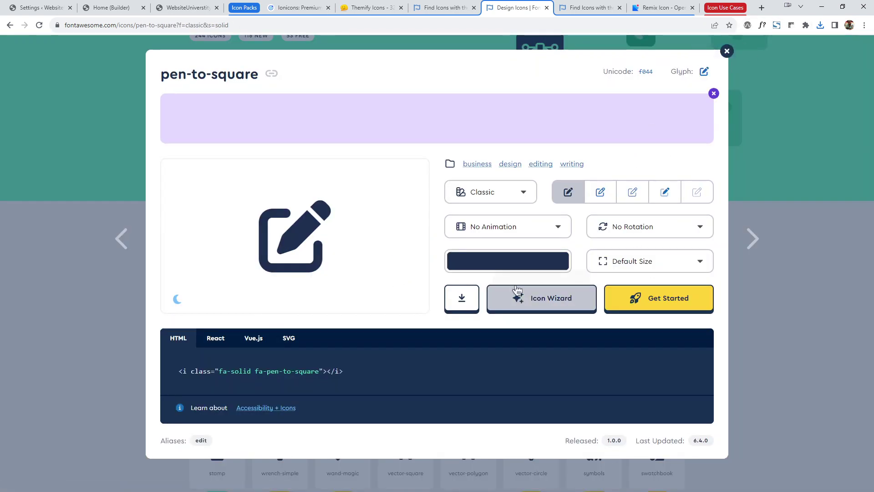
pyautogui.click(461, 299)
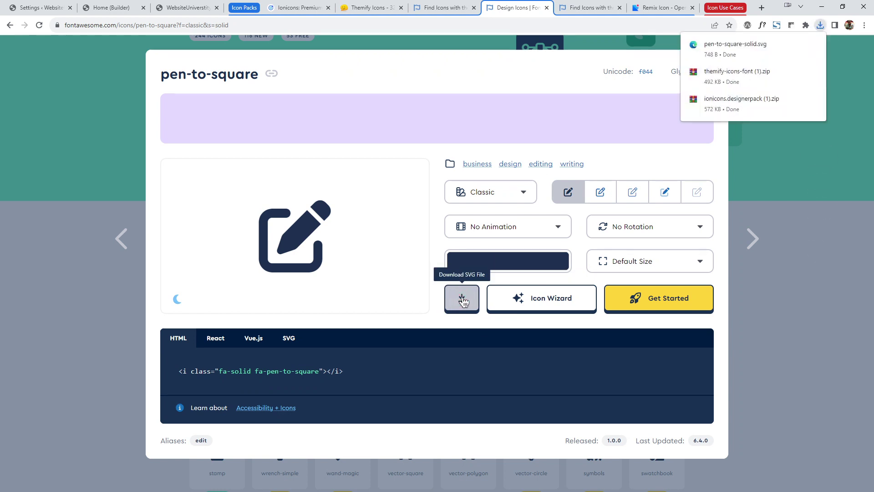
pyautogui.moveTo(803, 52)
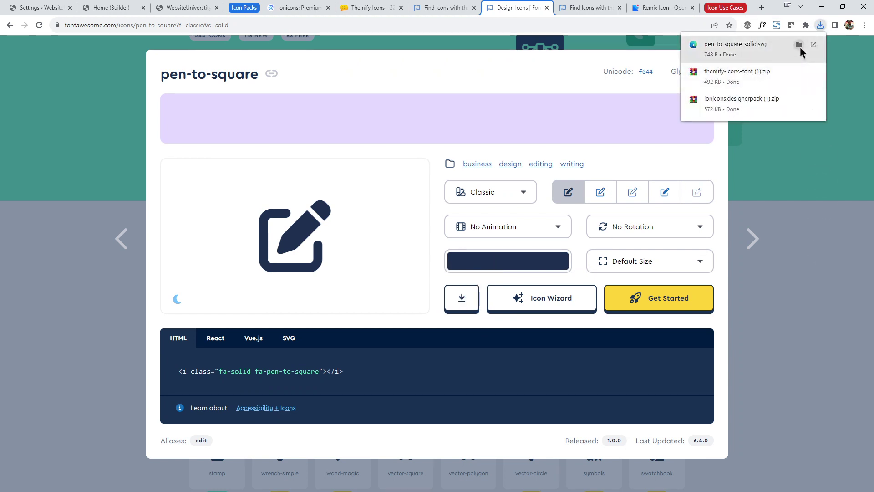
pyautogui.click(791, 229)
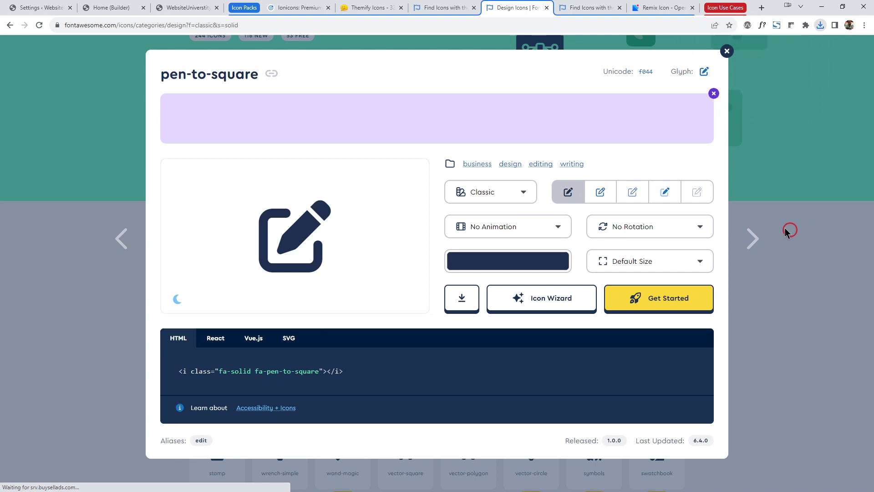
pyautogui.click(649, 8)
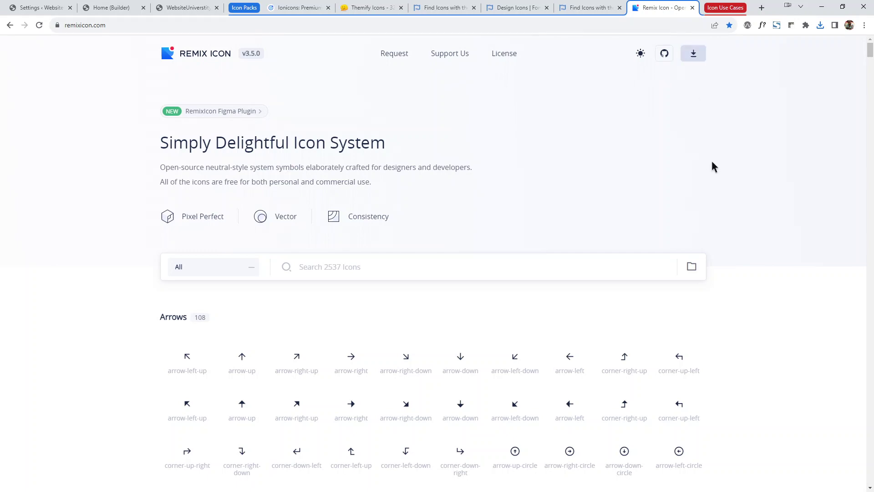
# Step: Scroll through Remix Icon's Arrows, Buildings and Business sets, then bring up the Blueprint folder
pyautogui.scroll(-5, 638, 173)
pyautogui.scroll(-12, 172, 94)
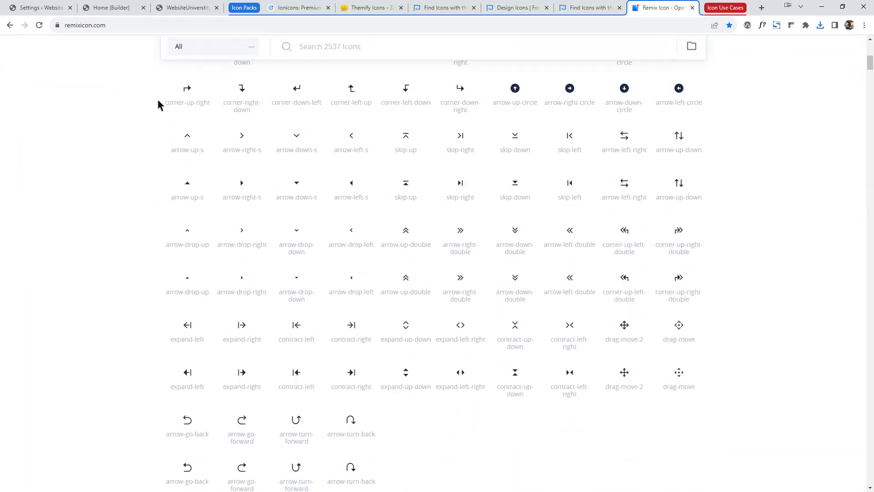
pyautogui.scroll(-5, 135, 276)
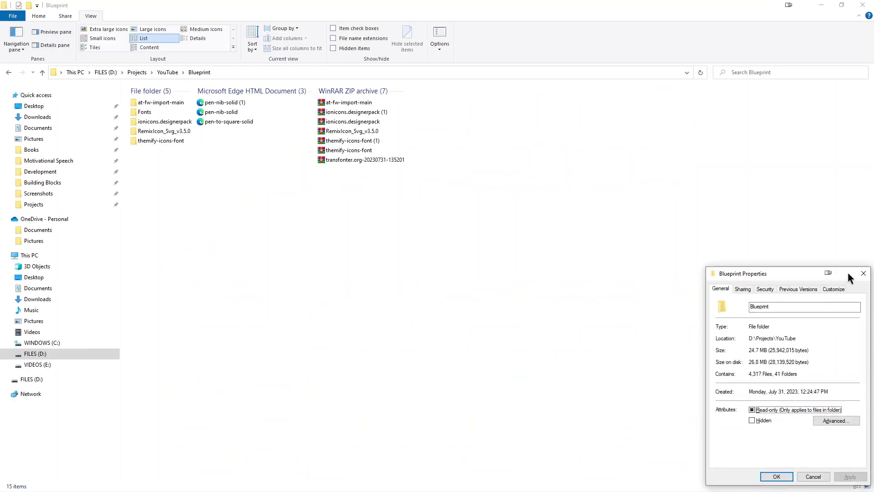
pyautogui.click(862, 273)
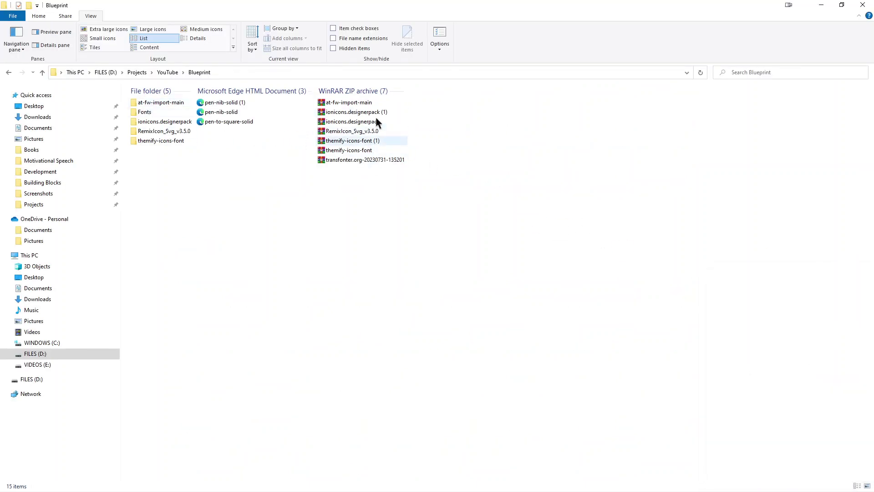
# Step: Delete the duplicate themify-icons-font (1) and ionicons.designerpack (1) archives
pyautogui.click(363, 131)
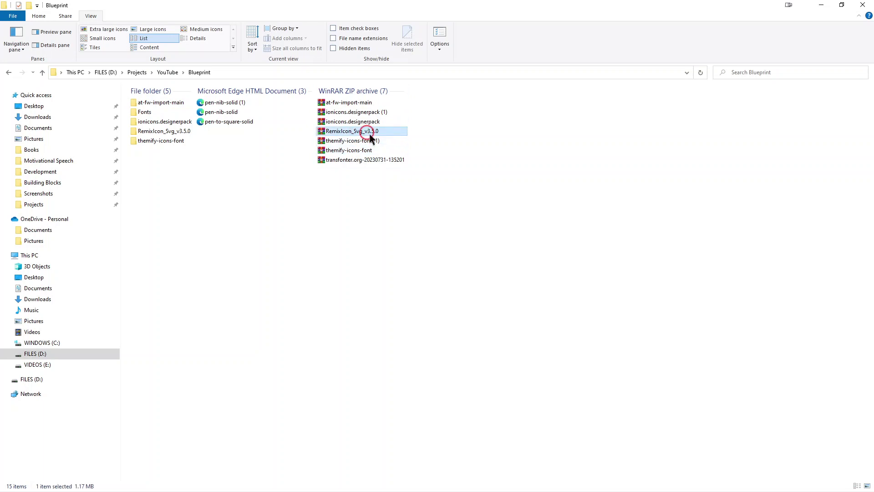
pyautogui.click(366, 142)
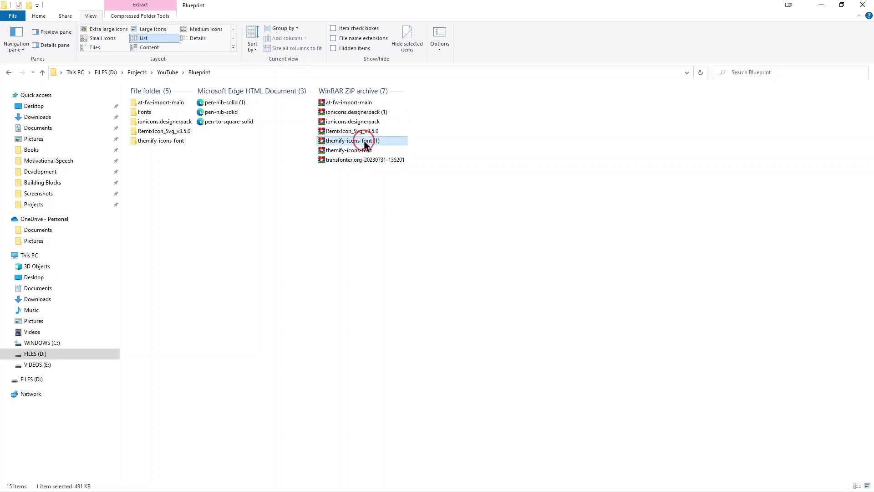
pyautogui.press('Delete')
pyautogui.click(368, 112)
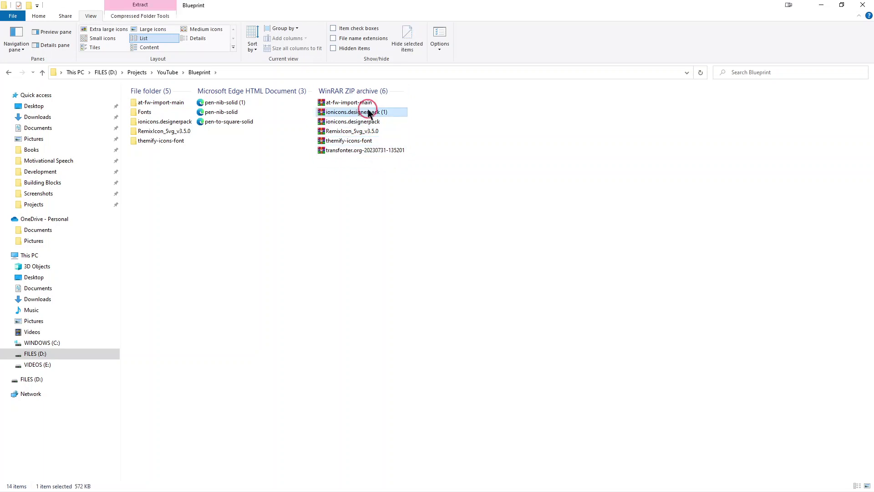
pyautogui.press('Delete')
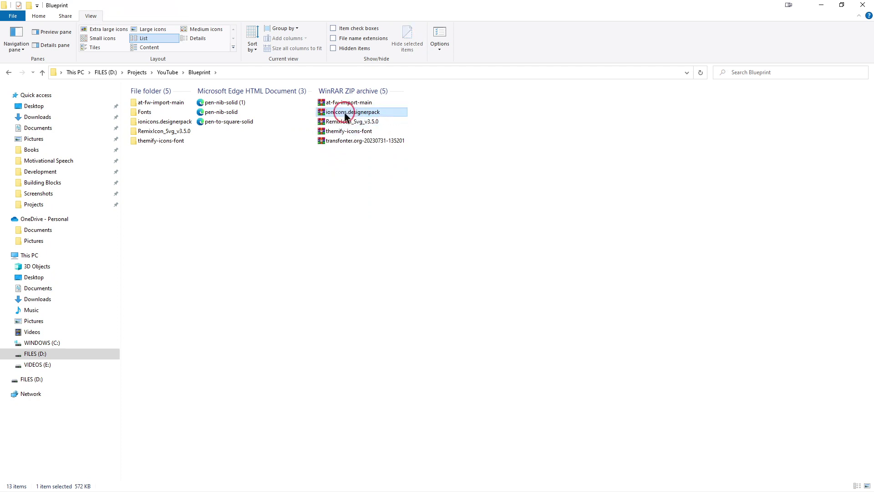
# Step: Look inside the extracted ionicons.designerpack folder, then return to Blueprint
pyautogui.click(346, 112)
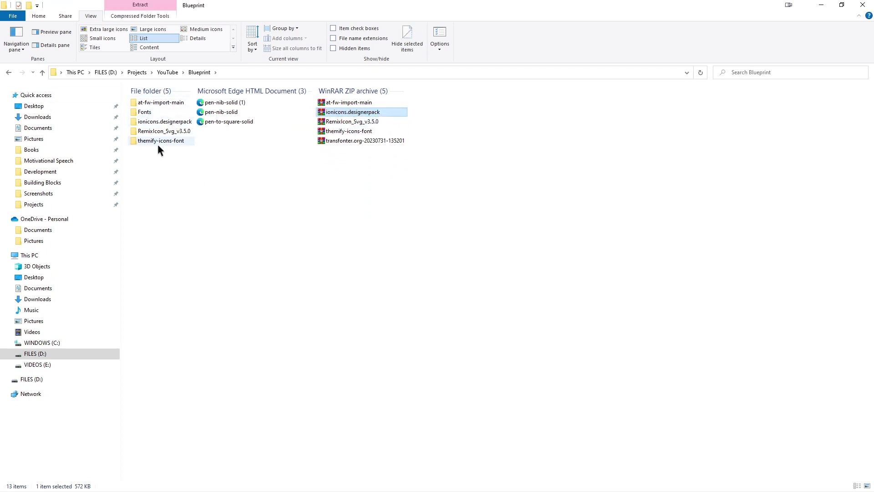
pyautogui.click(165, 122)
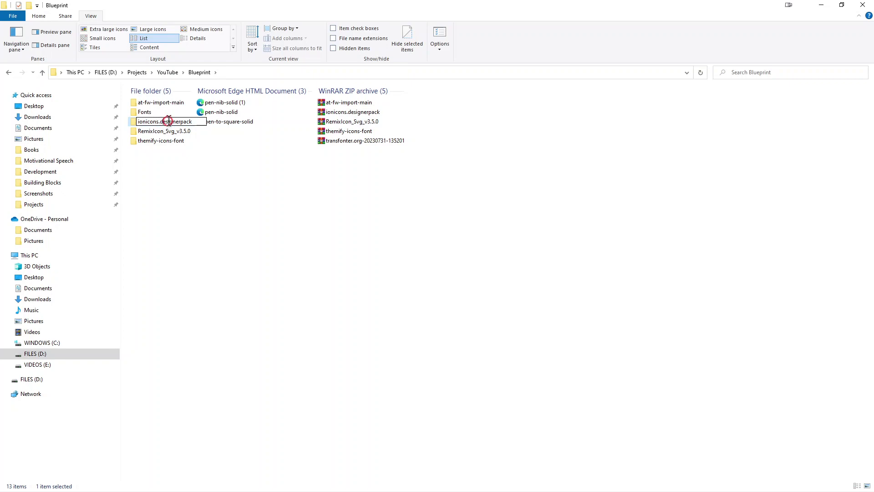
pyautogui.press('Return')
pyautogui.doubleClick(169, 122)
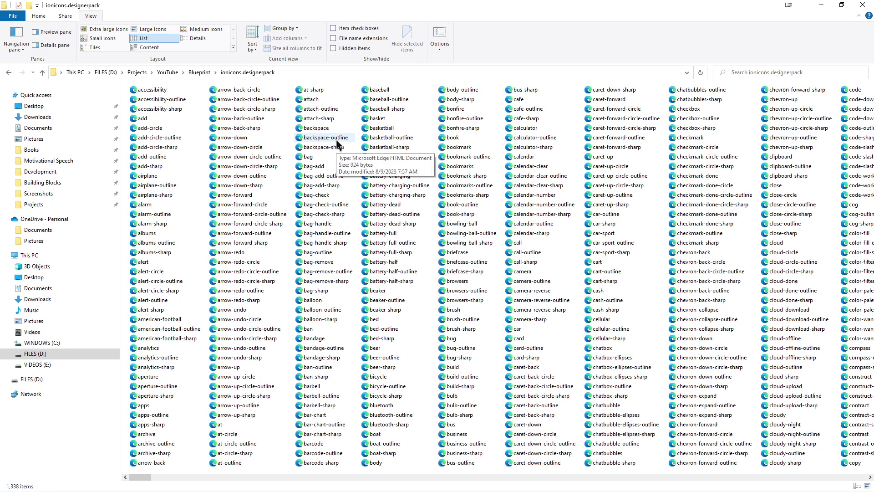
pyautogui.click(200, 72)
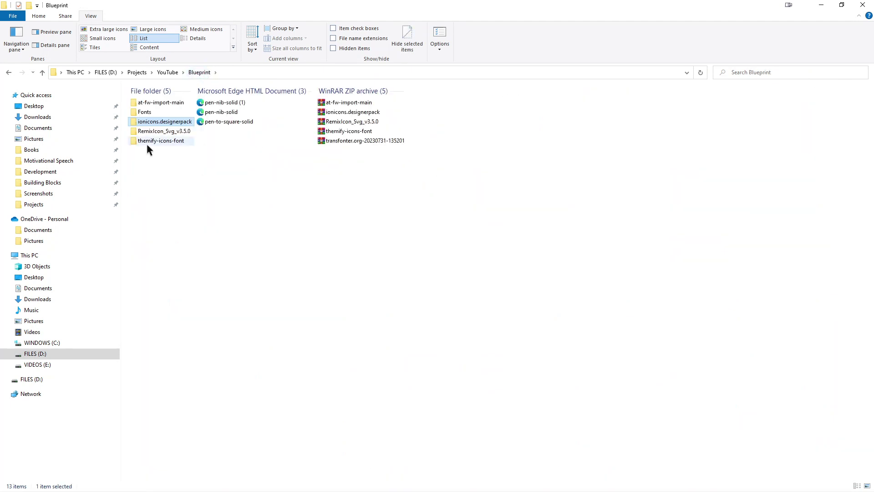
# Step: Delete duplicate pen-nib-solid (1), select pen-nib-solid and pen-to-square-solid, and move the window aside
pyautogui.click(241, 104)
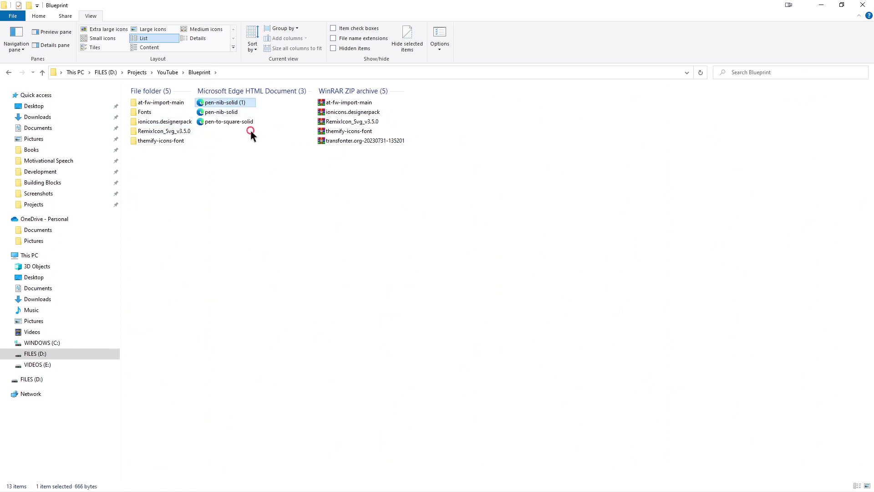
pyautogui.press('Delete')
pyautogui.click(239, 114)
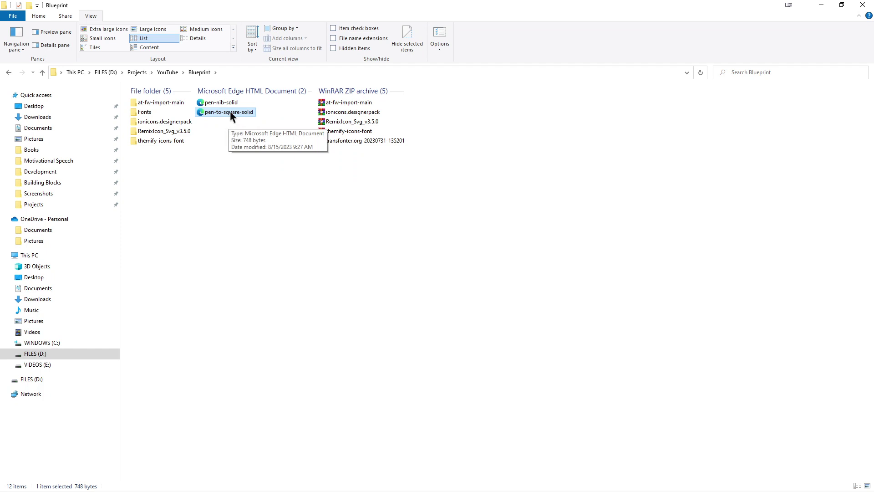
pyautogui.keyDown('ctrl'); pyautogui.click(221, 103); pyautogui.keyUp('ctrl')
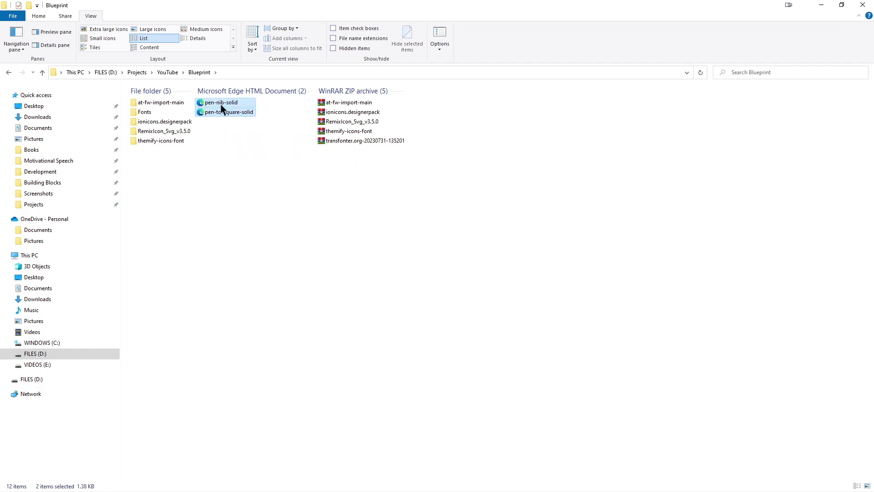
pyautogui.click(789, 5)
# Step: Upload pen-to-square-solid.svg into the Media Library's SVGs folder and check its details
pyautogui.click(43, 8)
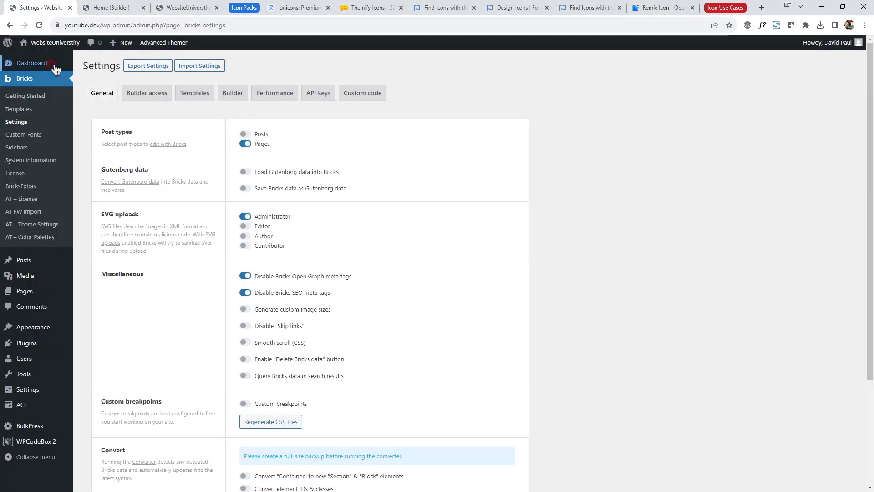
pyautogui.moveTo(33, 275)
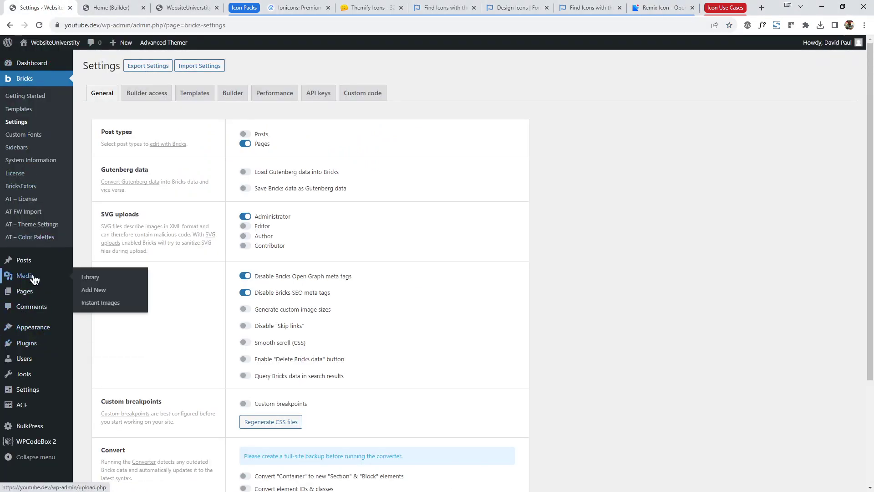
pyautogui.middleClick(96, 277)
pyautogui.click(108, 9)
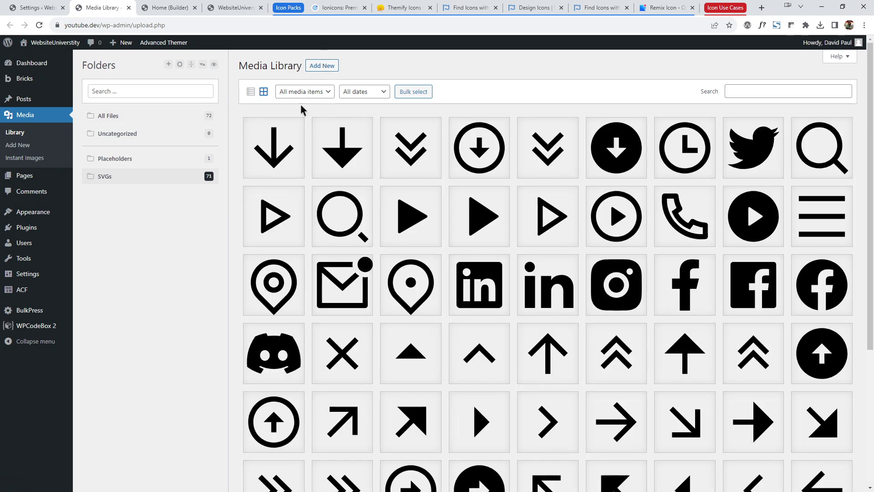
pyautogui.moveTo(301, 110); pyautogui.dragTo(700, 201)
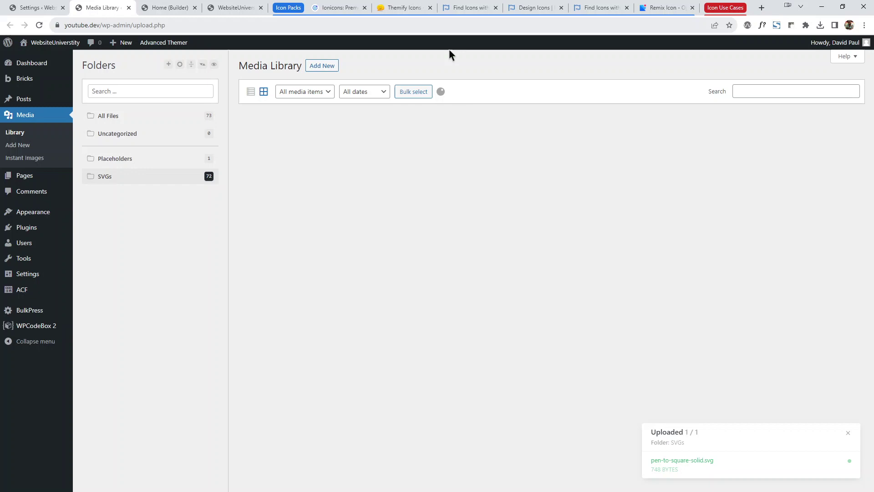
pyautogui.click(280, 159)
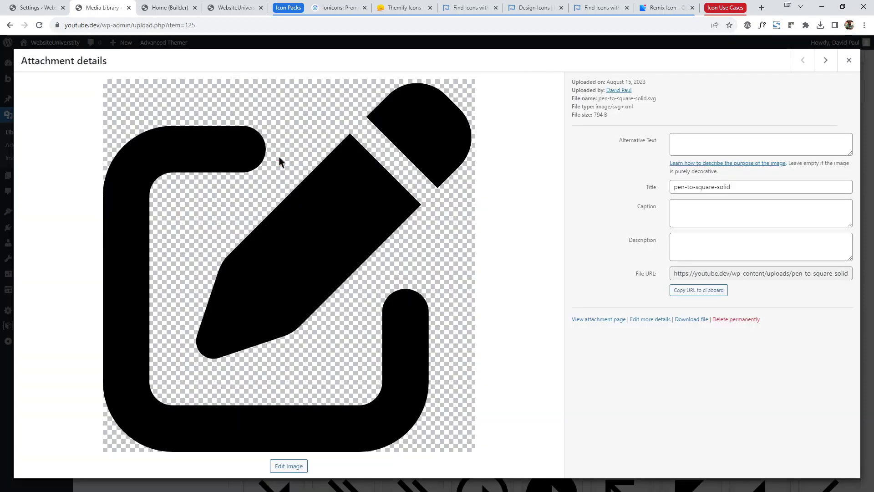
pyautogui.click(849, 60)
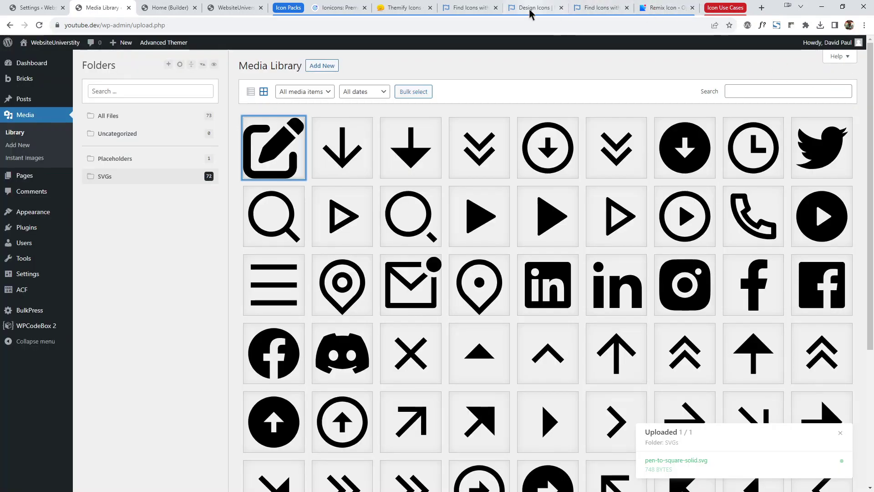
# Step: Glance over the Font Awesome tabs, then return to the Bricks builder page
pyautogui.click(599, 7)
pyautogui.click(462, 9)
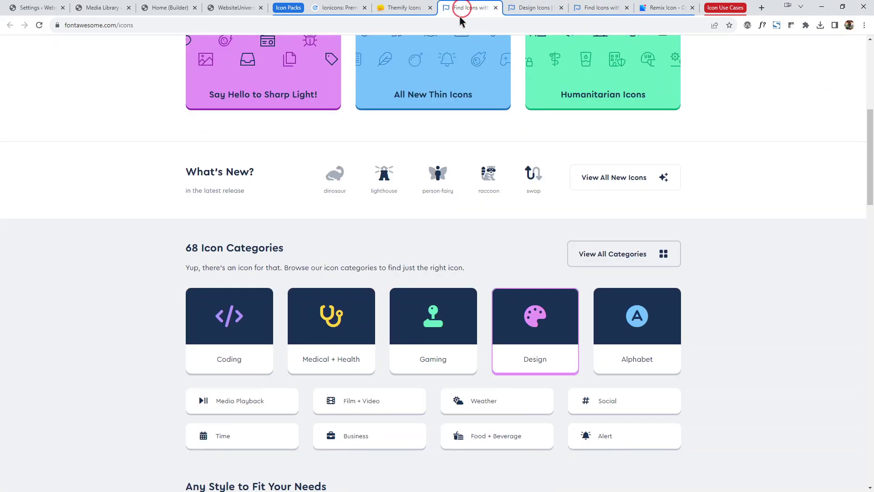
pyautogui.click(540, 7)
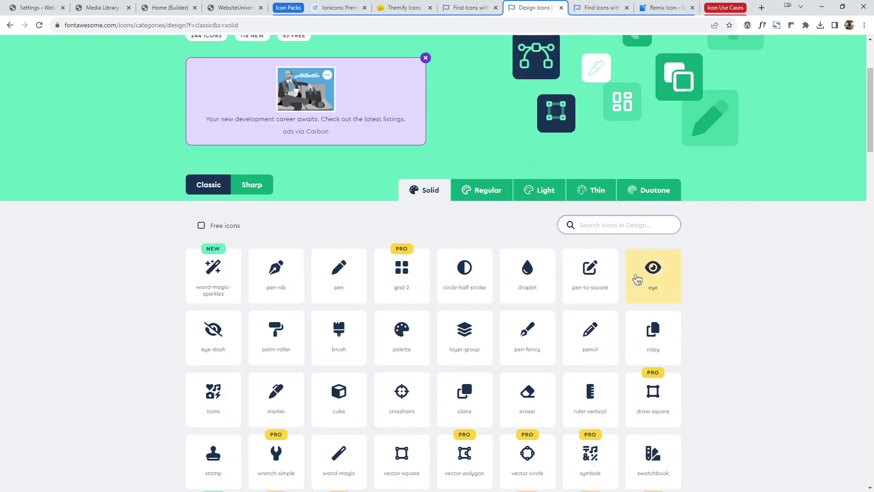
pyautogui.click(115, 5)
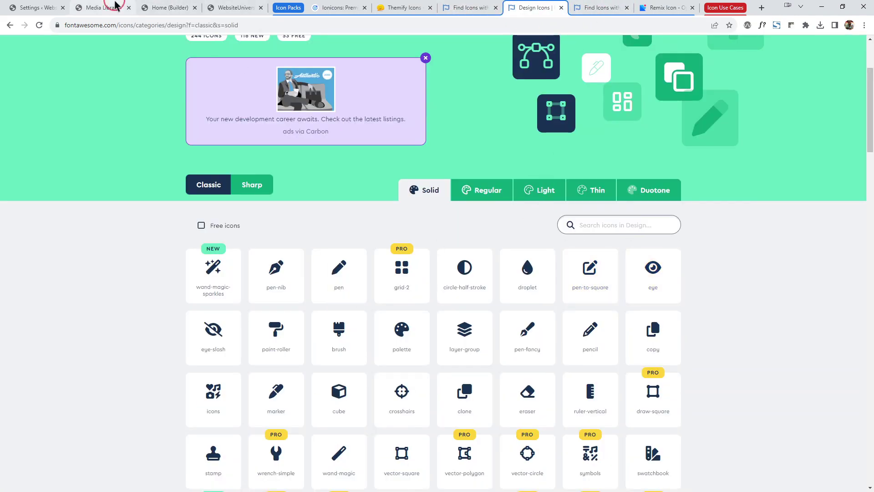
pyautogui.click(235, 8)
pyautogui.click(164, 14)
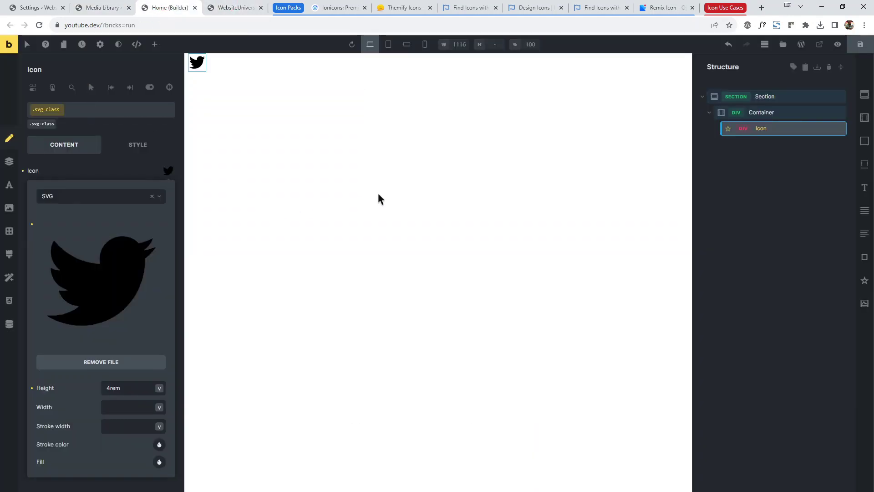
# Step: Save and reload the page, then set the Icon element's SVG to pen-to-square-solid
pyautogui.click(860, 44)
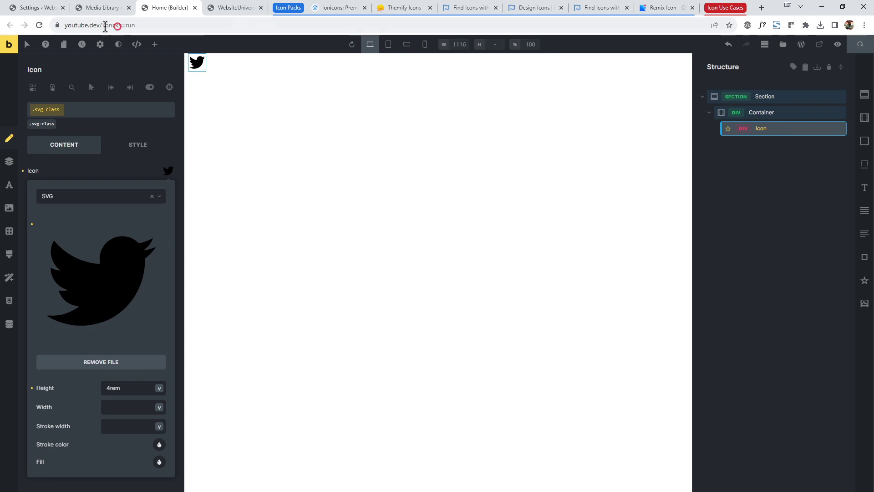
pyautogui.click(41, 26)
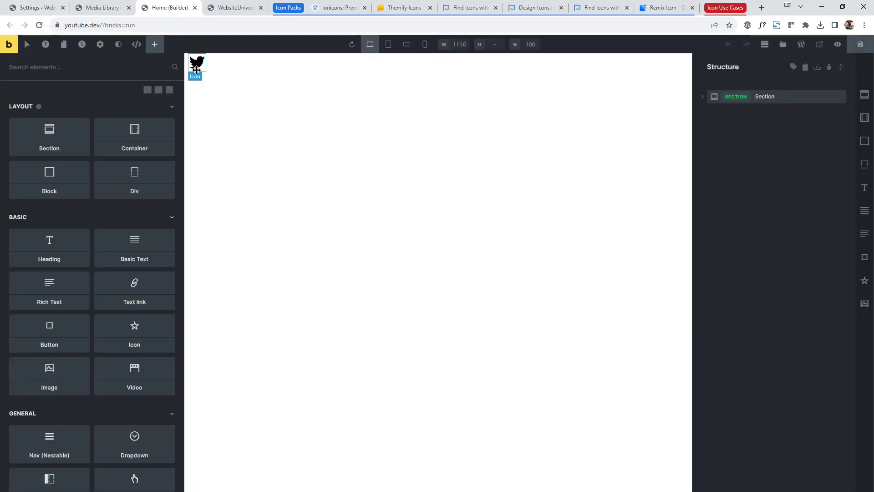
pyautogui.click(197, 64)
pyautogui.click(169, 172)
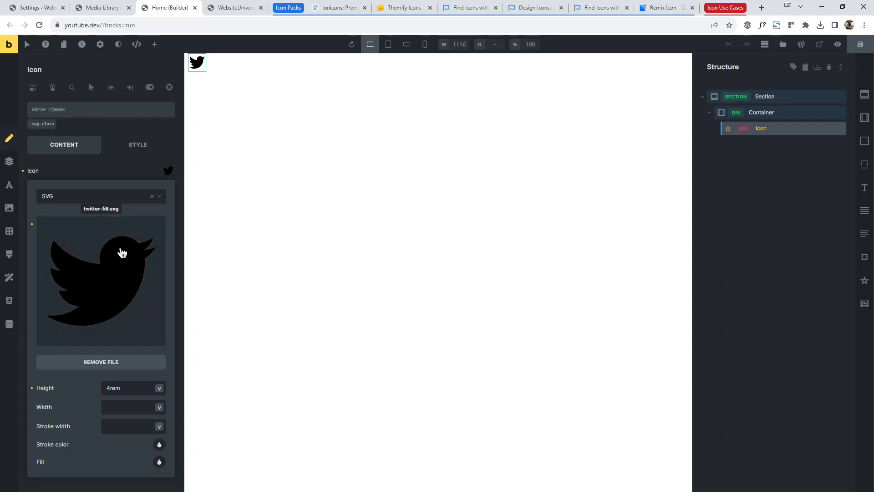
pyautogui.click(122, 253)
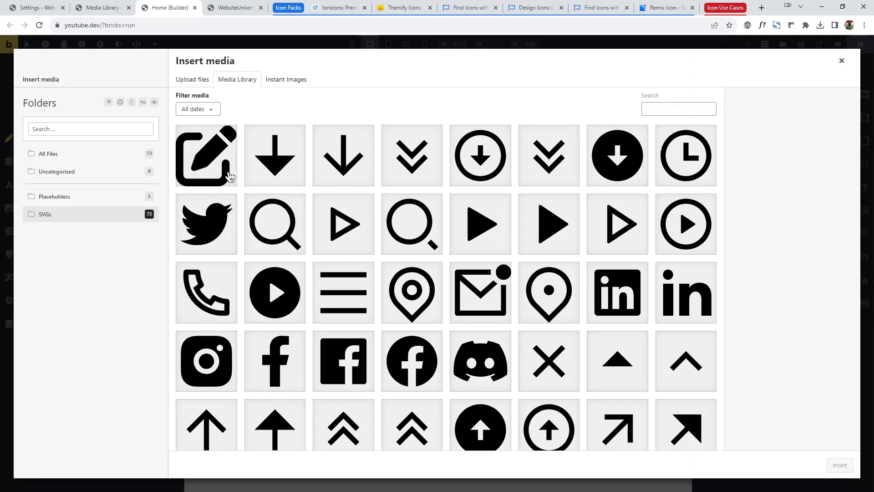
pyautogui.click(214, 153)
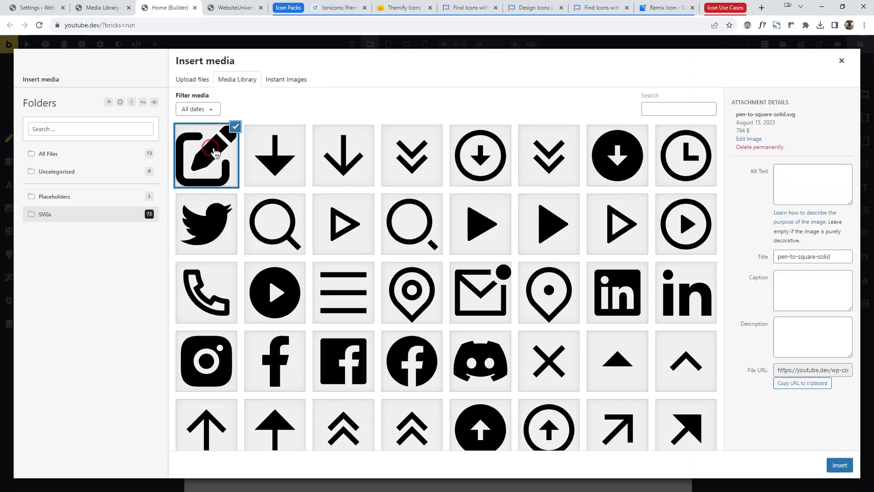
pyautogui.click(840, 465)
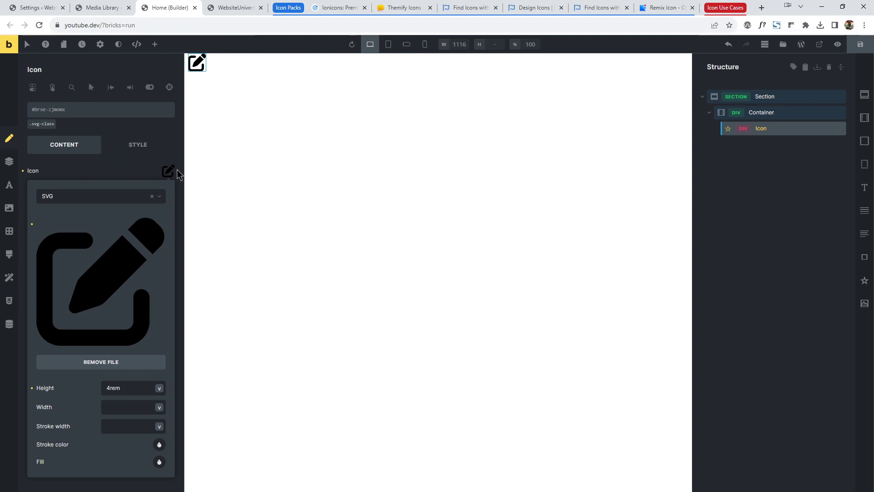
# Step: Put the twitter-fill SVG back into the Icon element
pyautogui.click(39, 7)
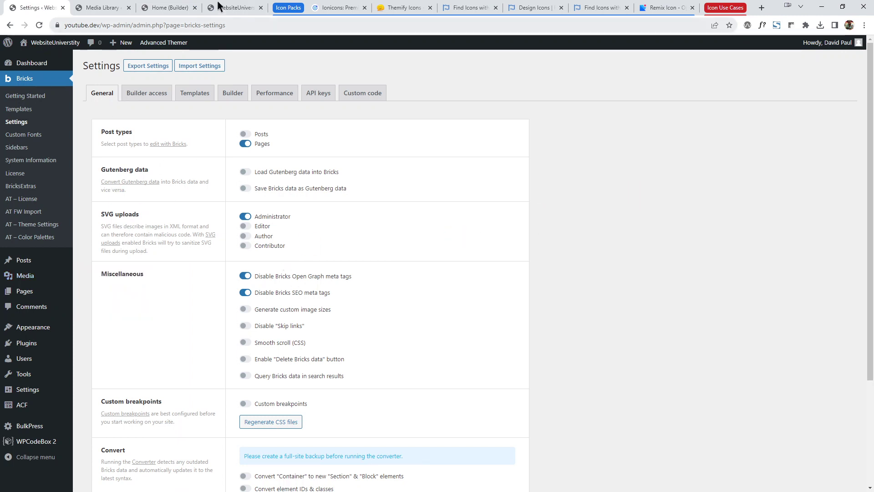
pyautogui.click(182, 8)
pyautogui.click(103, 252)
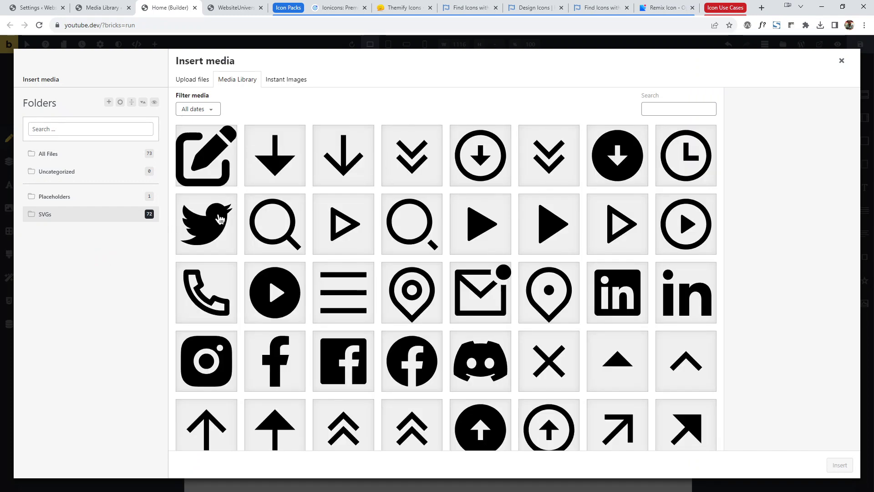
pyautogui.click(219, 219)
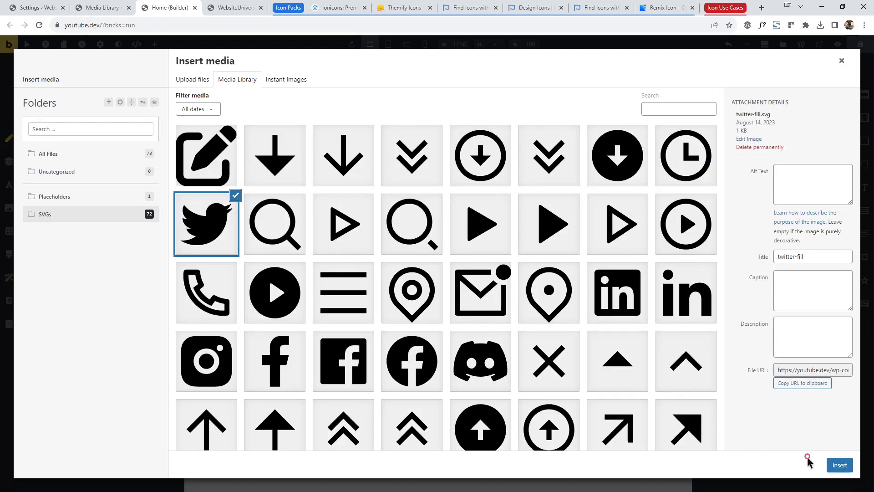
pyautogui.click(839, 465)
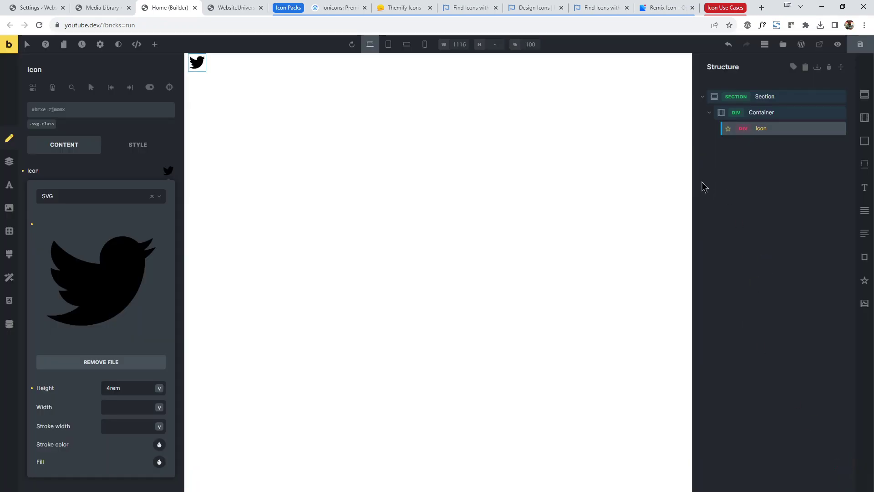
pyautogui.click(779, 130)
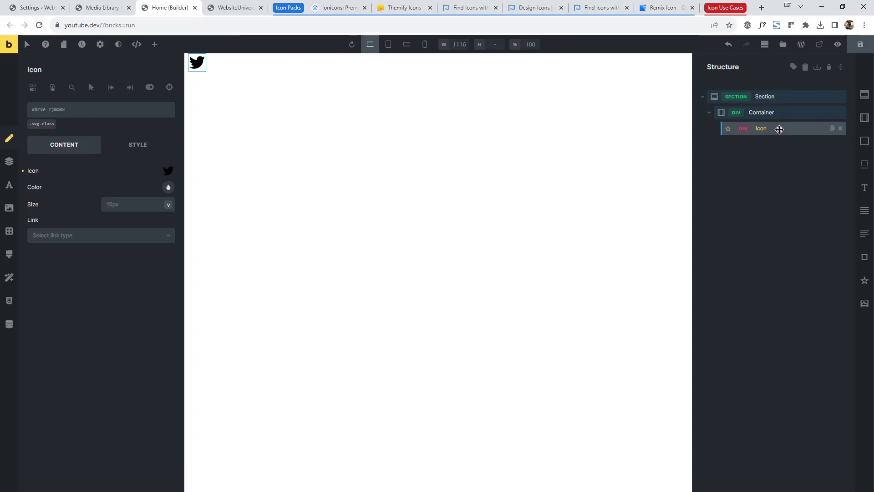
pyautogui.press('Escape')
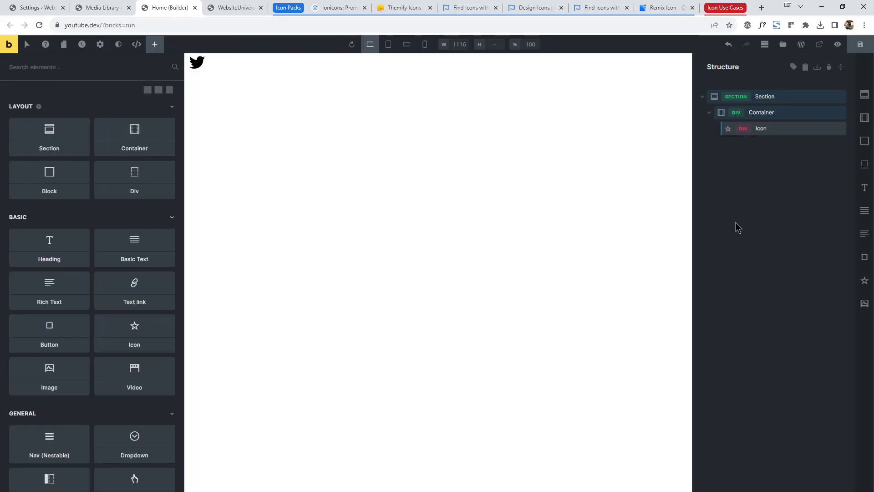
pyautogui.click(772, 129)
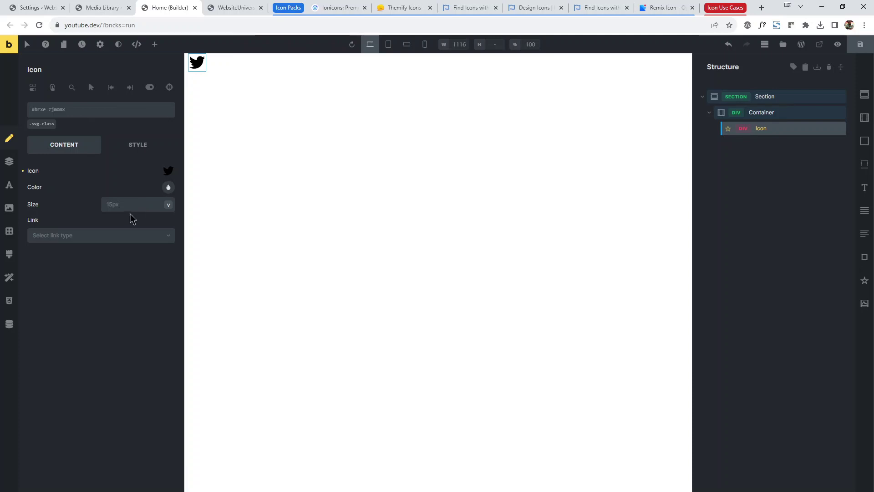
# Step: Enter a 4rem icon size on the .svg-class selector
pyautogui.click(36, 124)
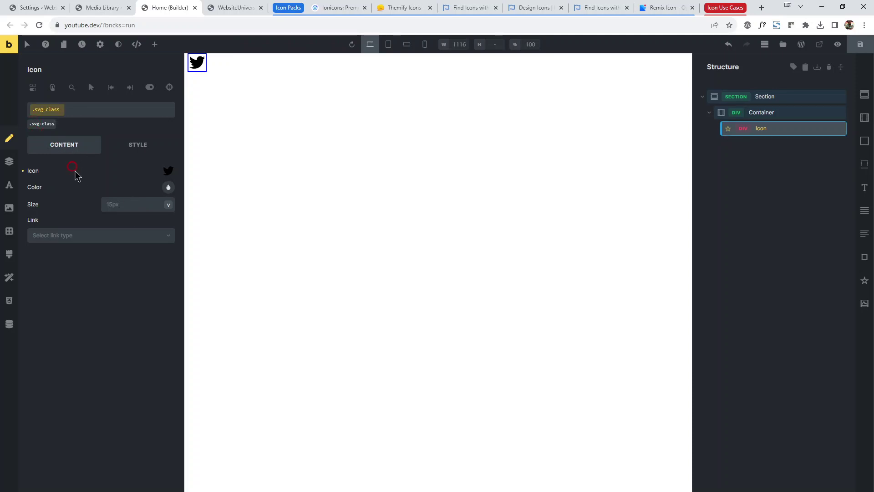
pyautogui.click(129, 209)
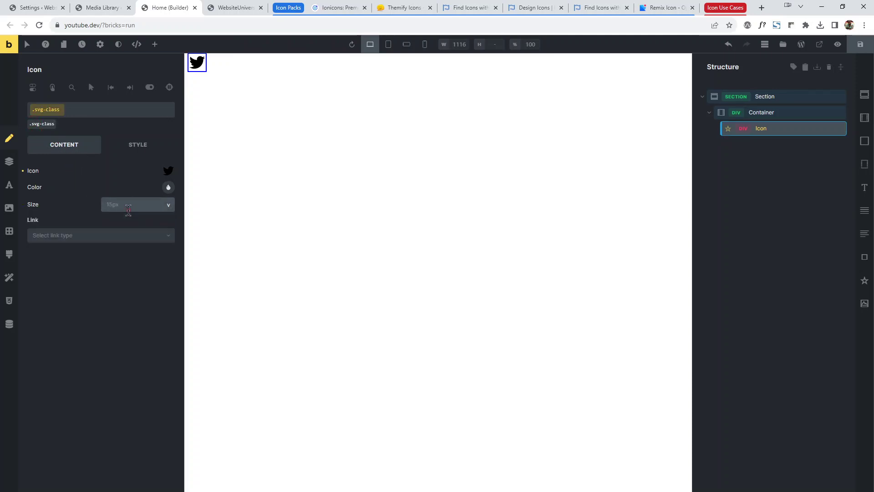
pyautogui.write('4rem')
pyautogui.click(168, 173)
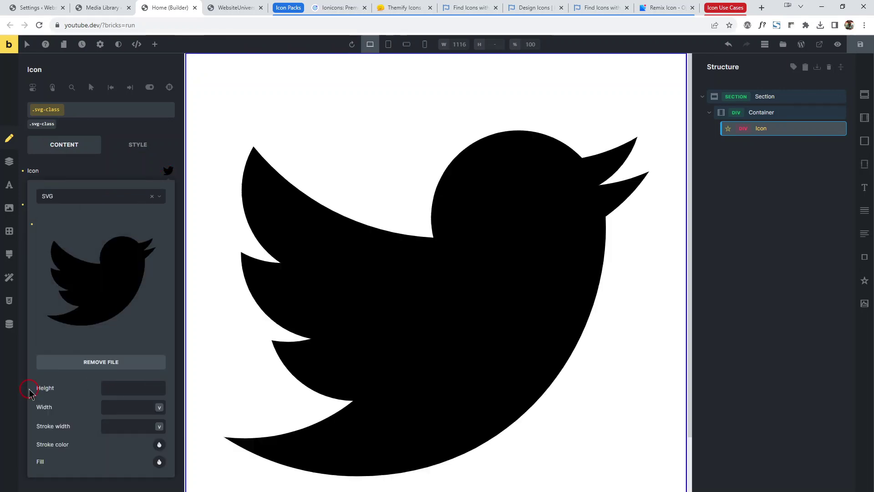
pyautogui.click(102, 173)
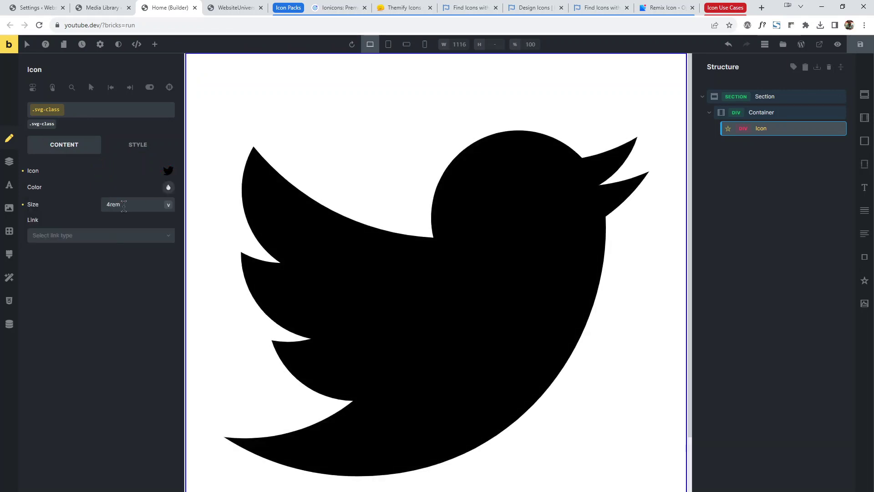
# Step: Switch to the element's ID, enter a 5rem size, then delete it again
pyautogui.click(42, 124)
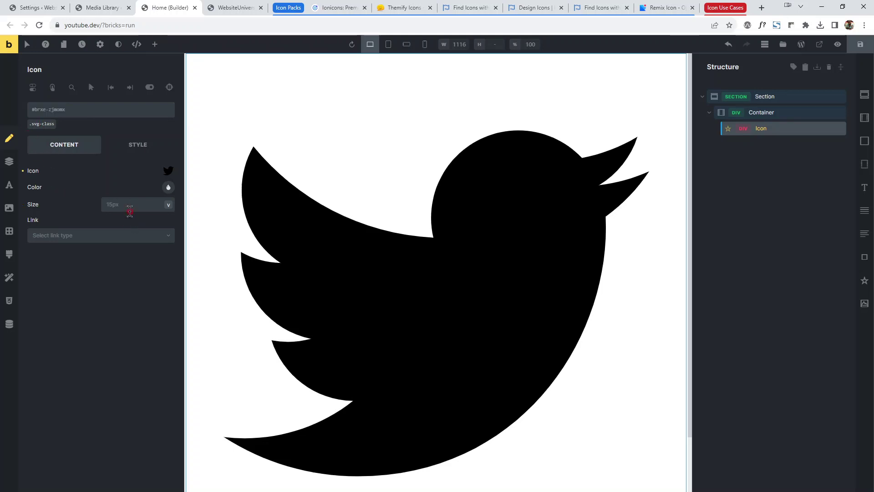
pyautogui.click(130, 206)
pyautogui.write('5rem')
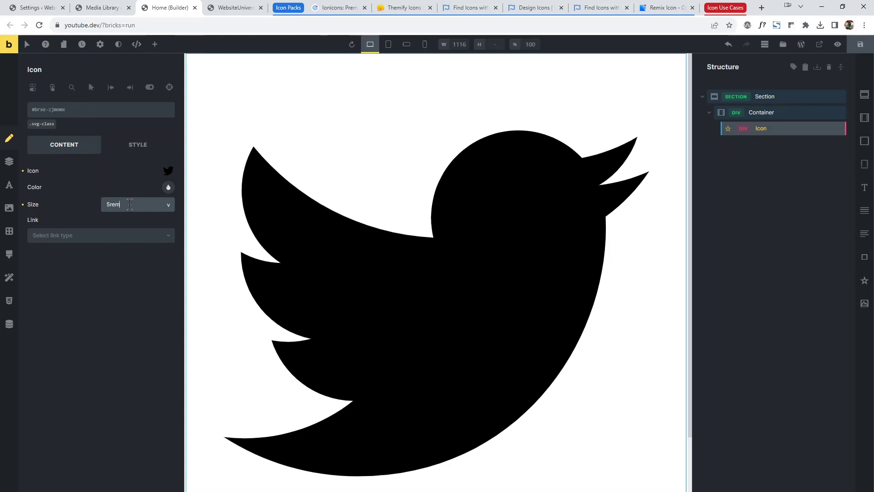
pyautogui.doubleClick(113, 205)
pyautogui.press('BackSpace')
# Step: Back on .svg-class, set the icon colour to purple (#9c27b0)
pyautogui.moveTo(41, 127)
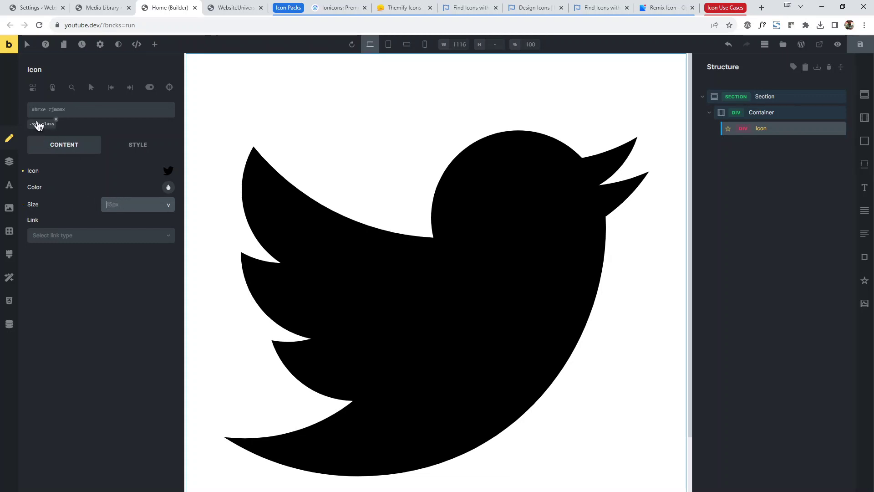
pyautogui.click(41, 126)
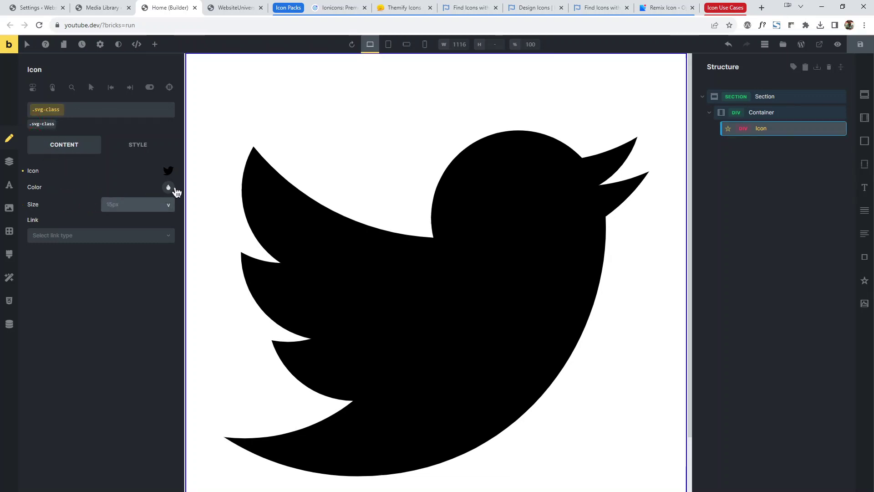
pyautogui.click(169, 187)
pyautogui.click(120, 267)
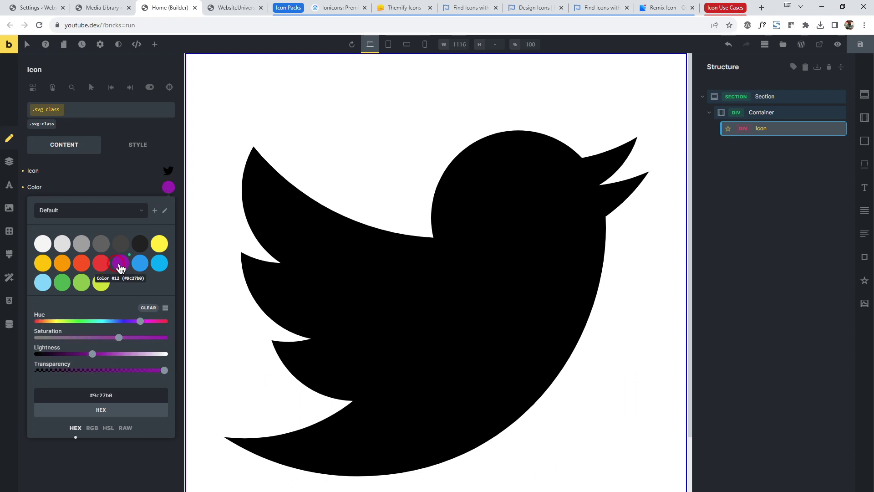
pyautogui.click(123, 186)
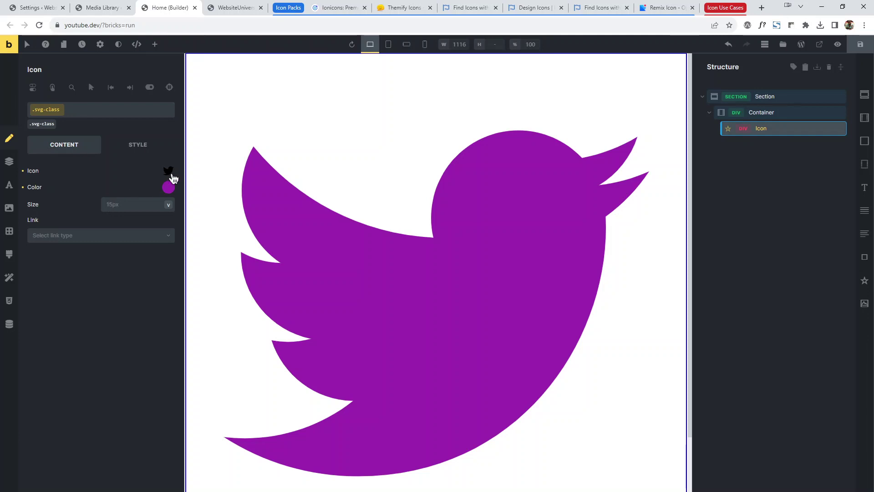
# Step: Enter 4rem as the Twitter SVG's height in its SVG settings
pyautogui.click(171, 175)
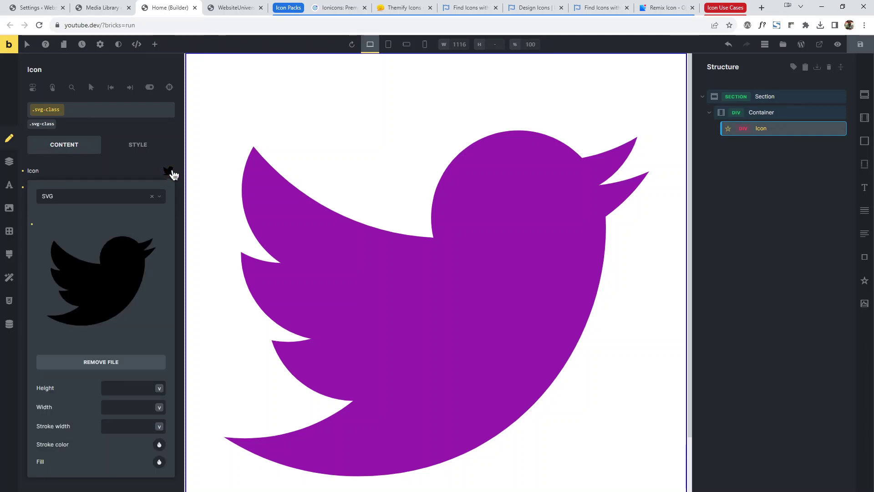
pyautogui.click(118, 390)
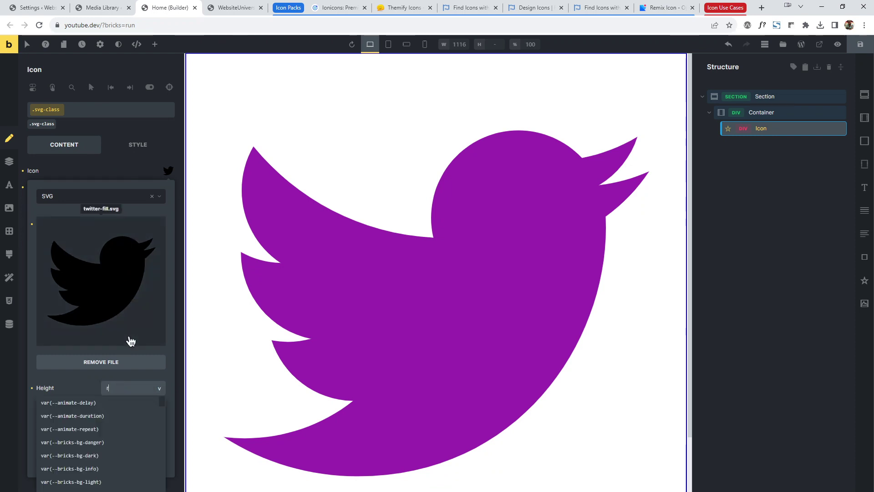
pyautogui.write('4rem')
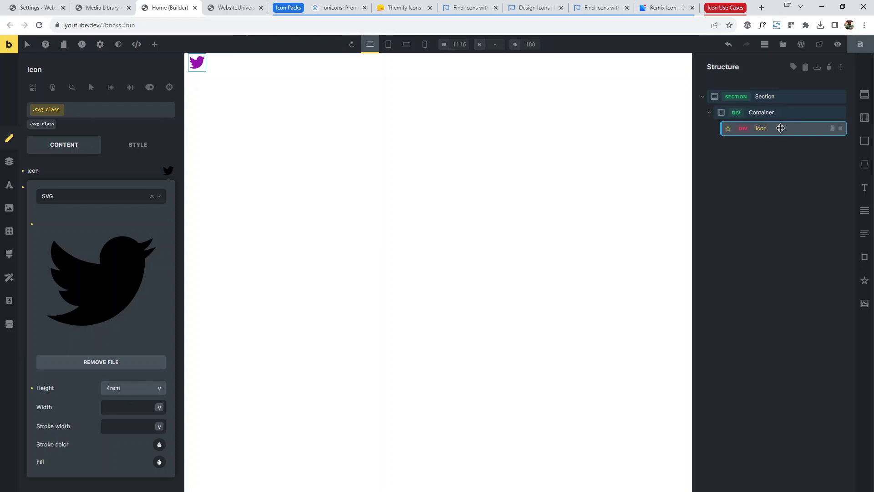
pyautogui.rightClick(781, 129)
pyautogui.click(804, 169)
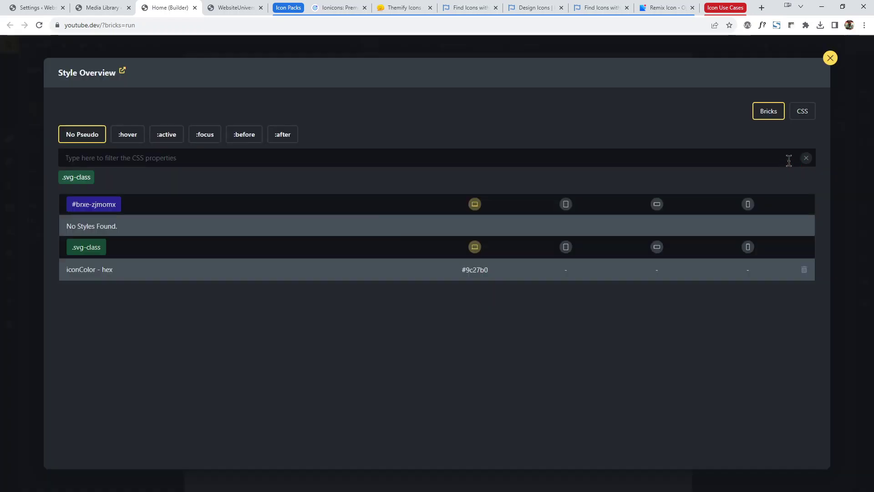
pyautogui.click(803, 115)
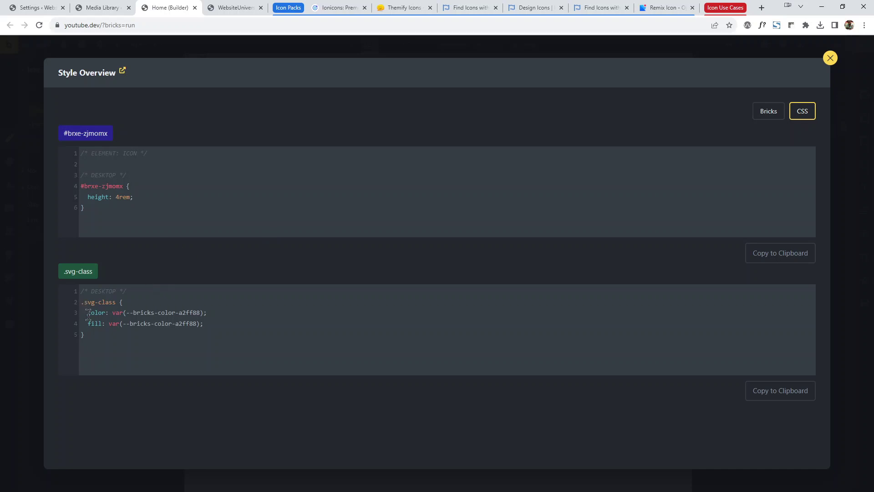
pyautogui.moveTo(89, 313); pyautogui.dragTo(226, 312)
pyautogui.moveTo(88, 324); pyautogui.dragTo(215, 325)
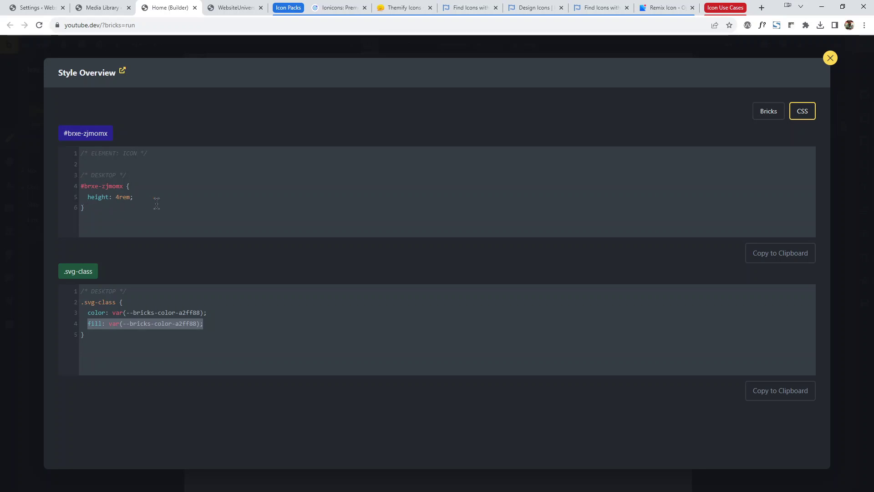
pyautogui.moveTo(81, 184); pyautogui.dragTo(81, 208)
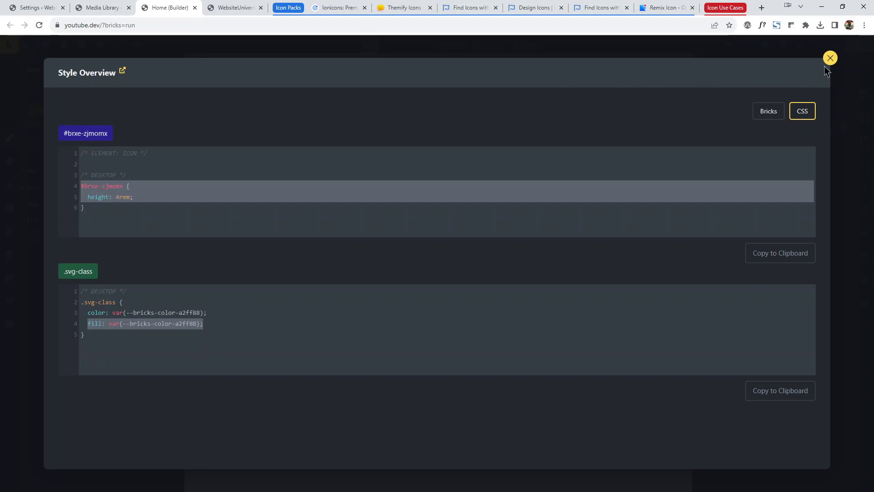
pyautogui.click(831, 57)
# Step: Give the Twitter SVG a 4rem width and a .1rem stroke width
pyautogui.click(169, 171)
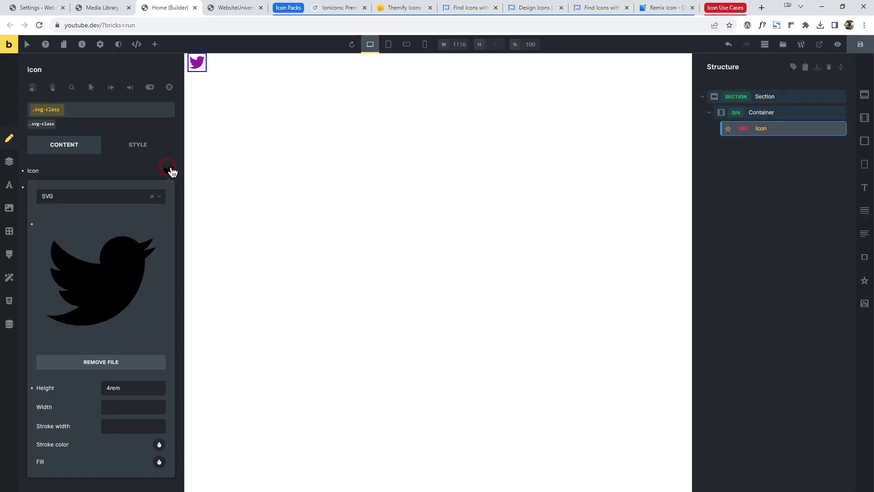
pyautogui.click(116, 401)
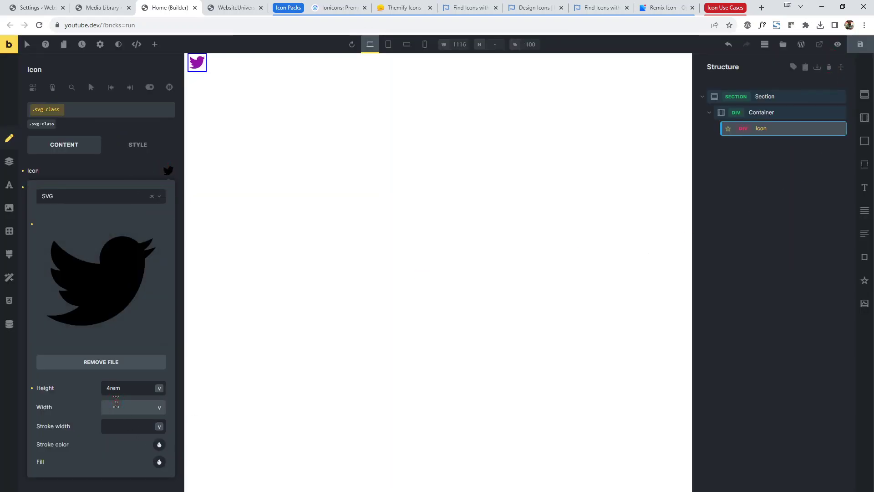
pyautogui.write('4rem')
pyautogui.press('Tab')
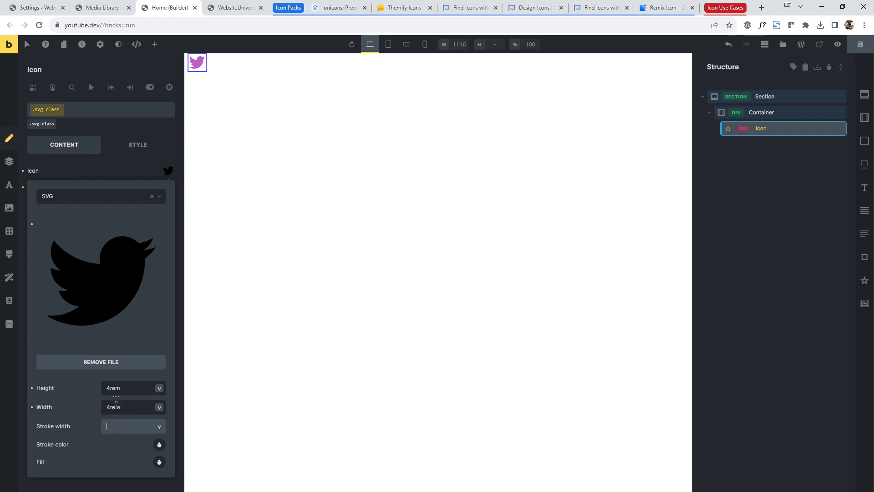
pyautogui.write('.')
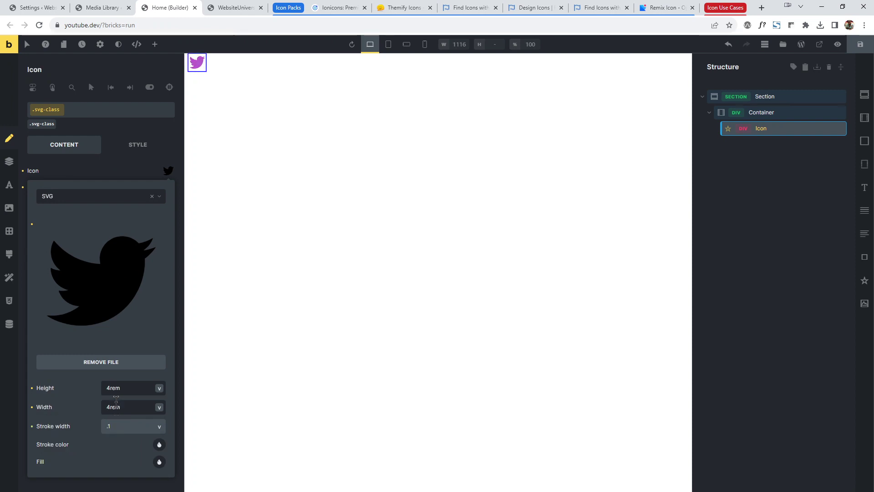
pyautogui.write('1rem')
# Step: Set the SVG's stroke colour to blue and its fill to yellow
pyautogui.click(159, 445)
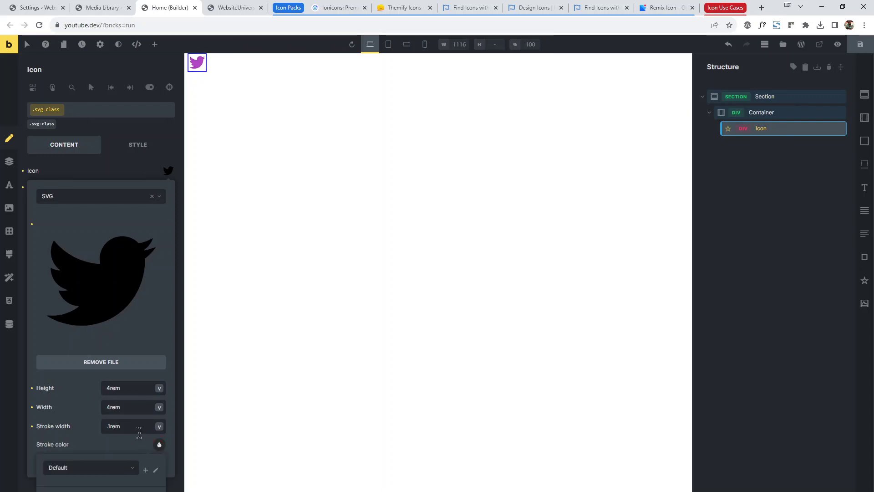
pyautogui.scroll(-2, 109, 441)
pyautogui.click(134, 430)
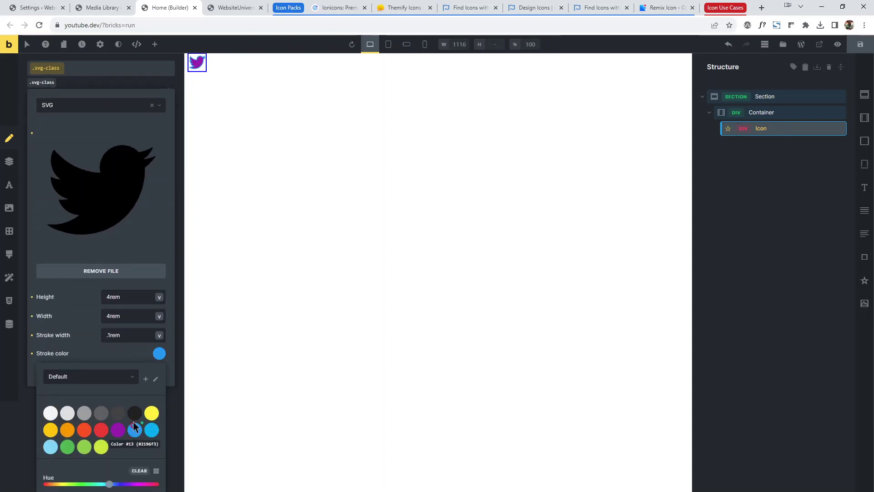
pyautogui.click(120, 356)
pyautogui.click(160, 462)
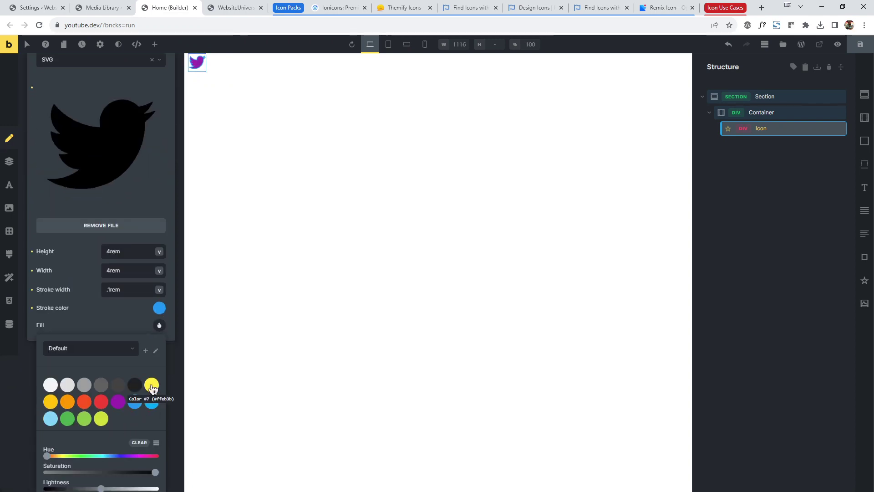
pyautogui.click(152, 385)
pyautogui.click(127, 327)
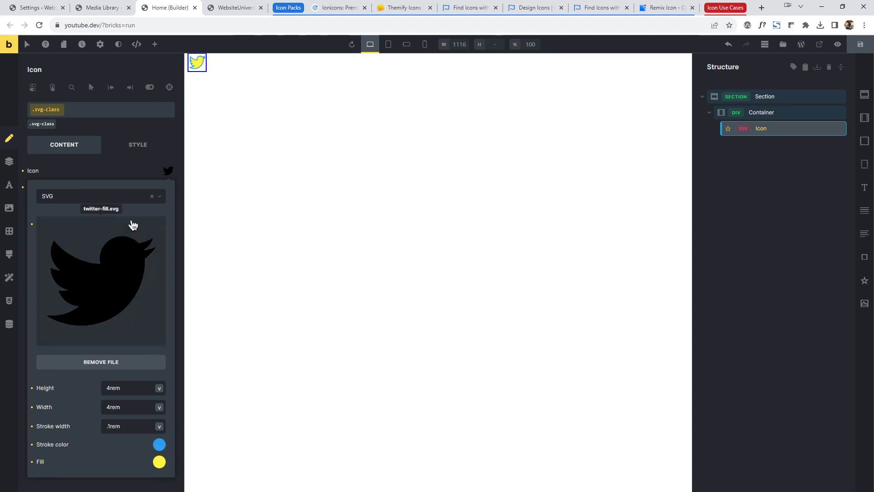
pyautogui.click(121, 176)
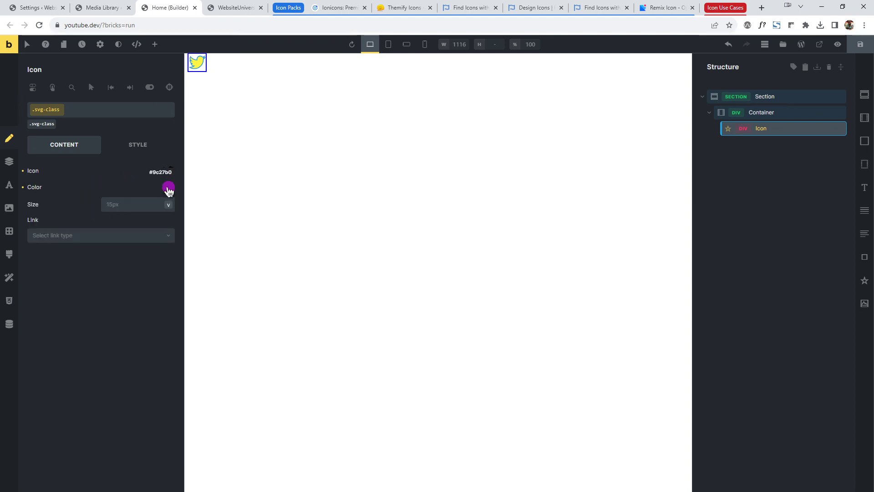
# Step: Review the Icon's generated CSS in Style Overview, then clear the purple icon colour
pyautogui.rightClick(781, 129)
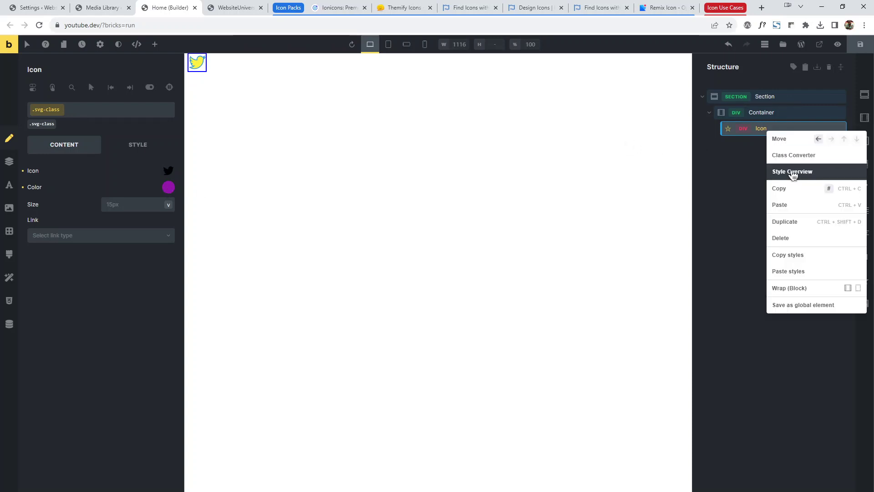
pyautogui.click(793, 173)
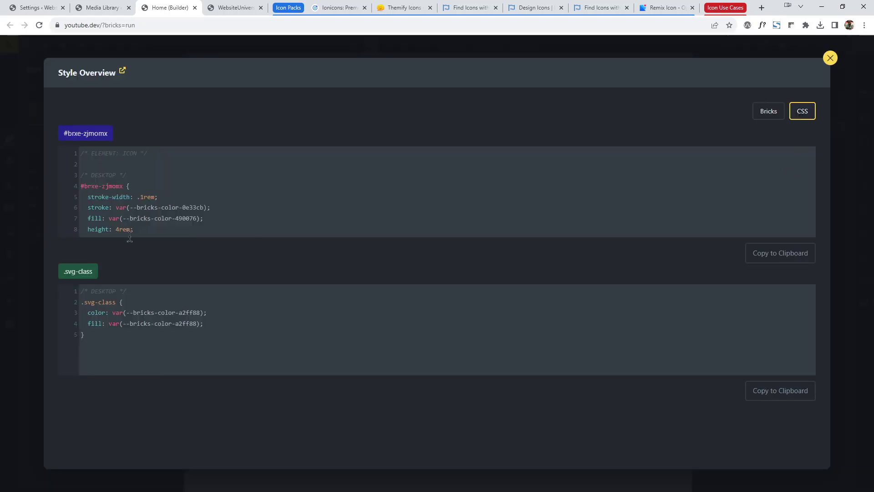
pyautogui.moveTo(86, 218); pyautogui.dragTo(213, 220)
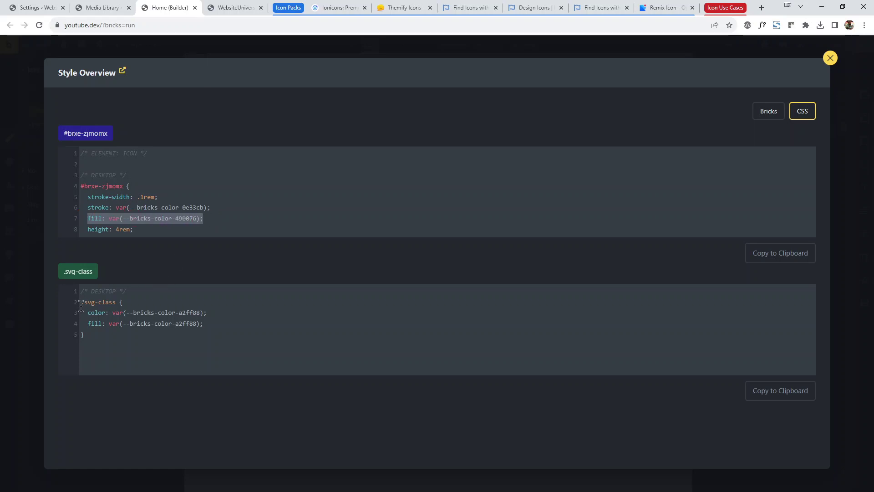
pyautogui.click(830, 58)
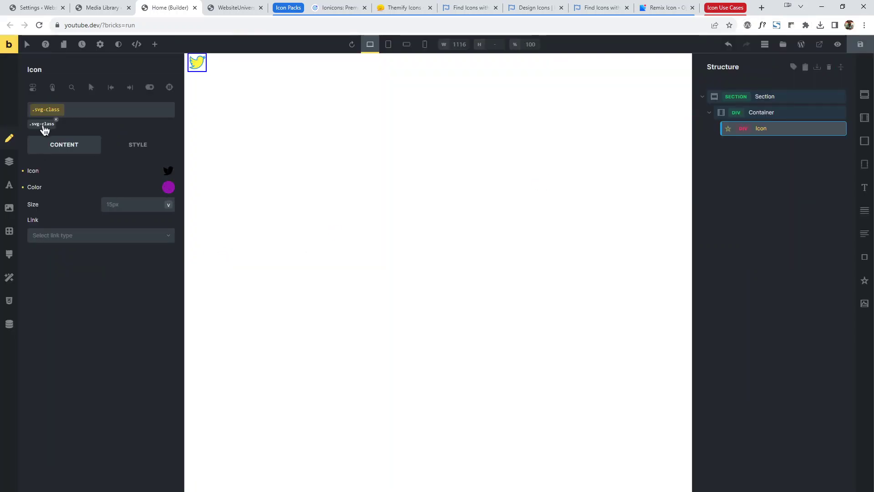
pyautogui.rightClick(760, 137)
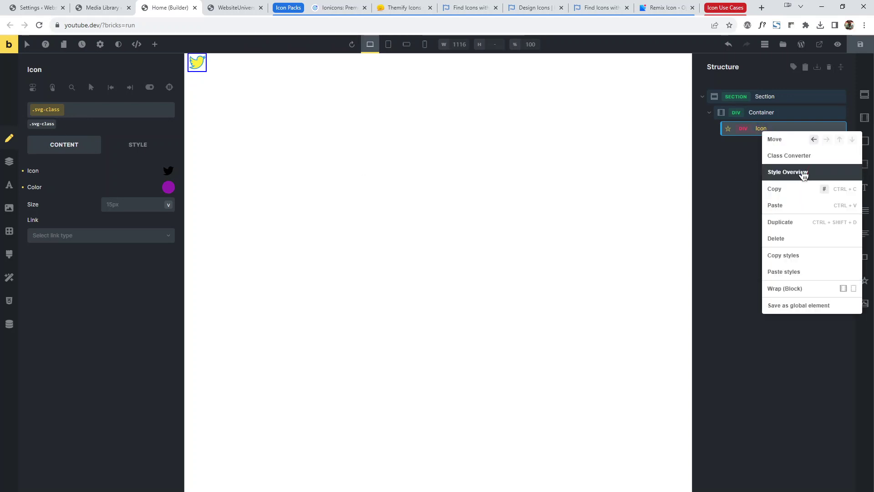
pyautogui.click(802, 172)
pyautogui.click(830, 58)
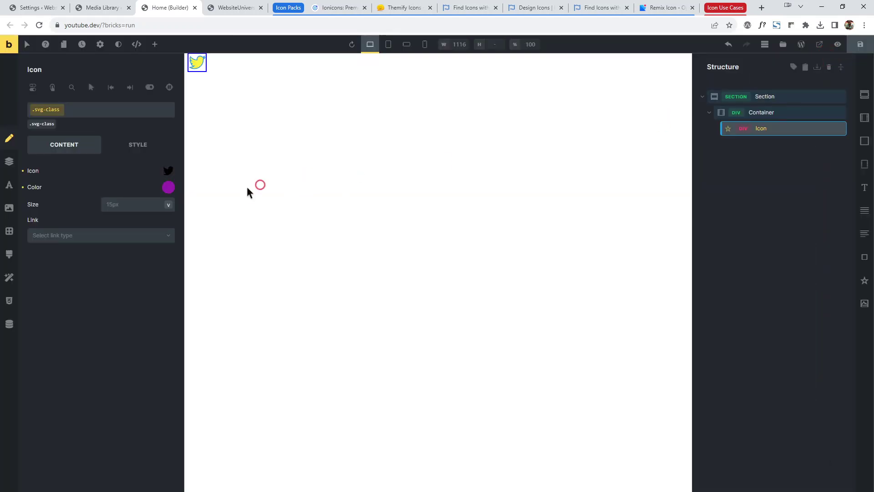
pyautogui.click(22, 187)
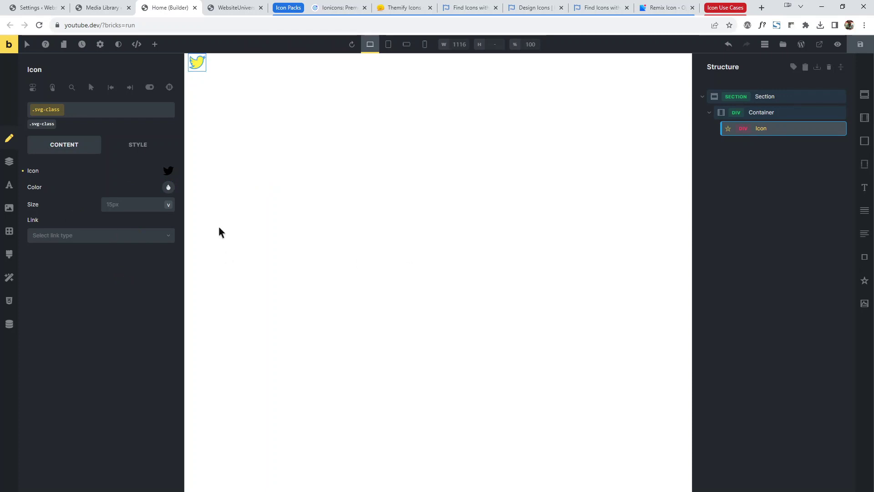
# Step: Copy the Icon's generated CSS rule (stroke, fill, 4rem height and width) from Style Overview
pyautogui.click(169, 172)
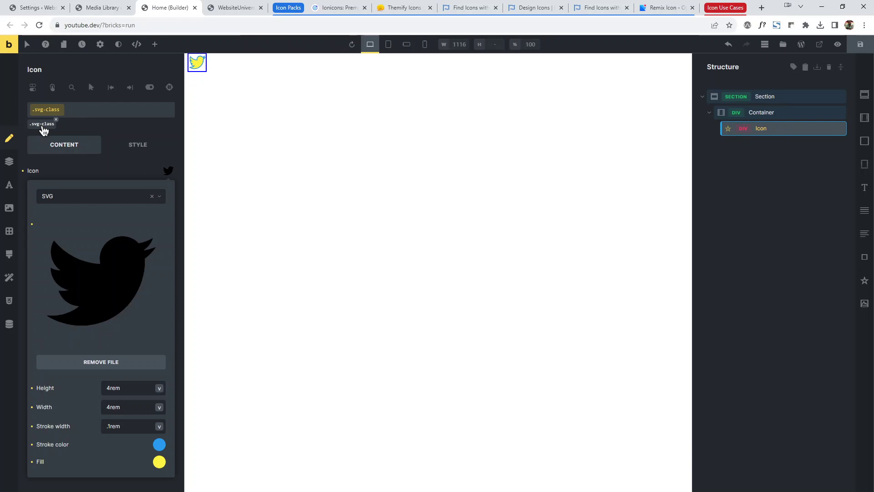
pyautogui.rightClick(770, 128)
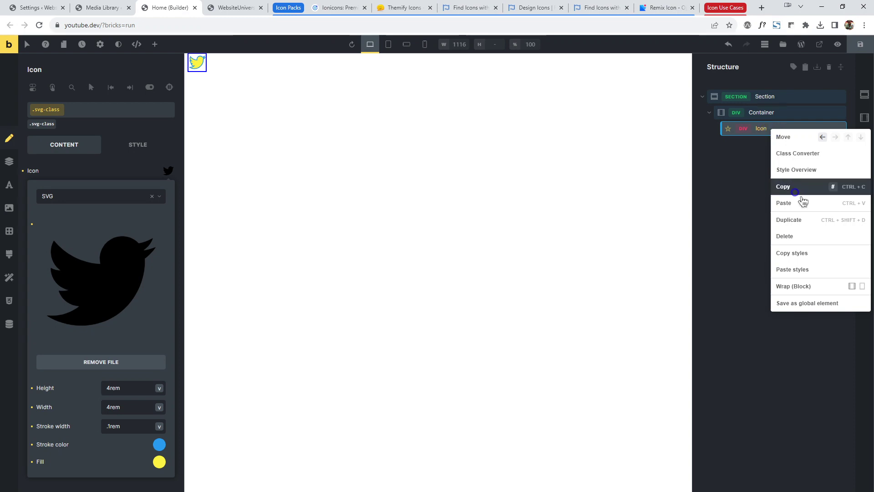
pyautogui.click(828, 171)
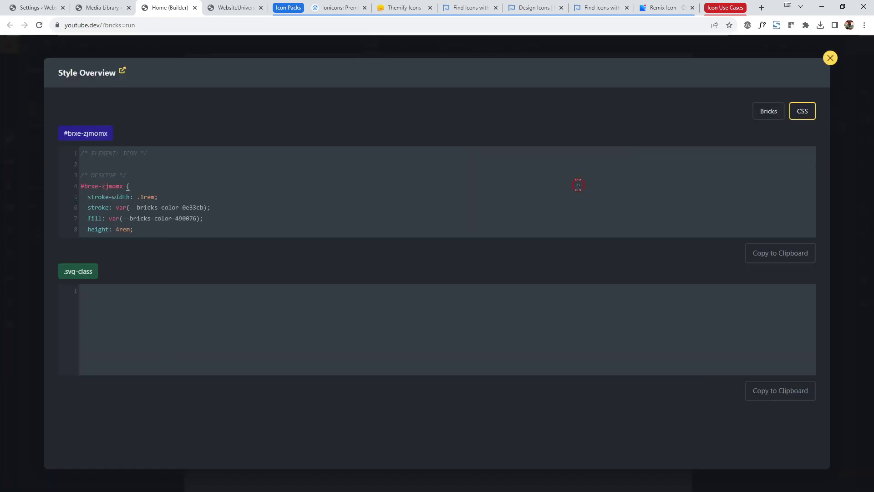
pyautogui.hotkey('ctrl', '+')
pyautogui.hotkey('ctrl', '+')
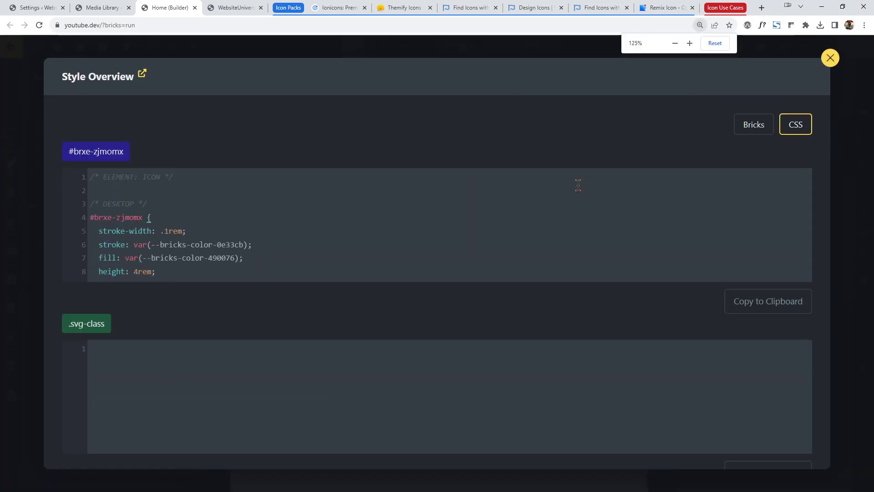
pyautogui.scroll(-1, 427, 208)
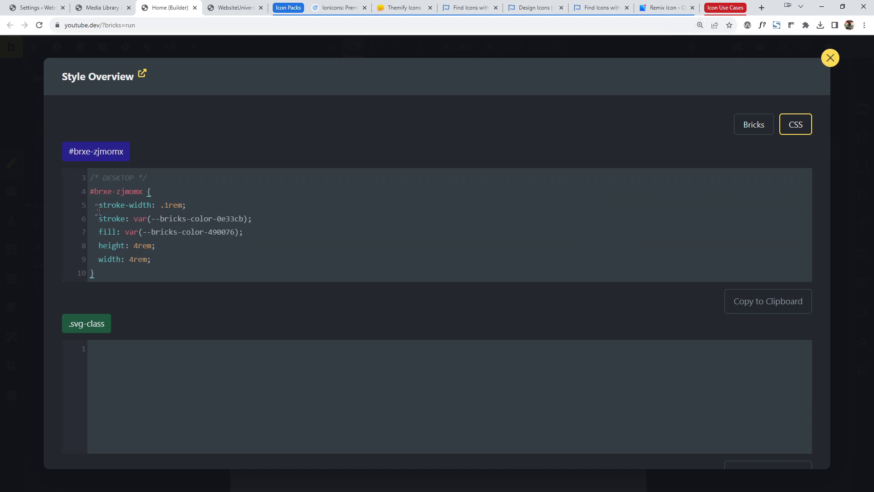
pyautogui.moveTo(98, 208); pyautogui.dragTo(230, 197)
pyautogui.click(256, 199)
pyautogui.moveTo(94, 273); pyautogui.dragTo(84, 191)
pyautogui.rightClick(116, 214)
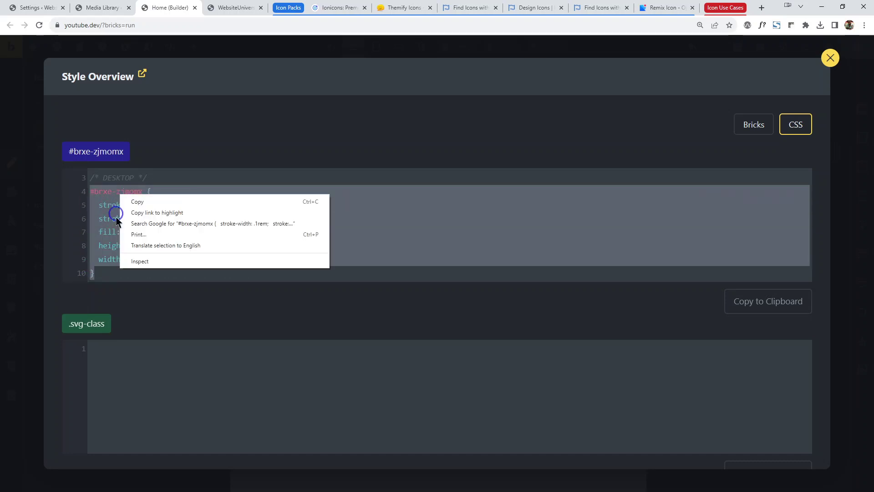
pyautogui.click(146, 201)
# Step: Clear the Icon's SVG Height, Width, Stroke width, Stroke color and Fill values
pyautogui.click(831, 58)
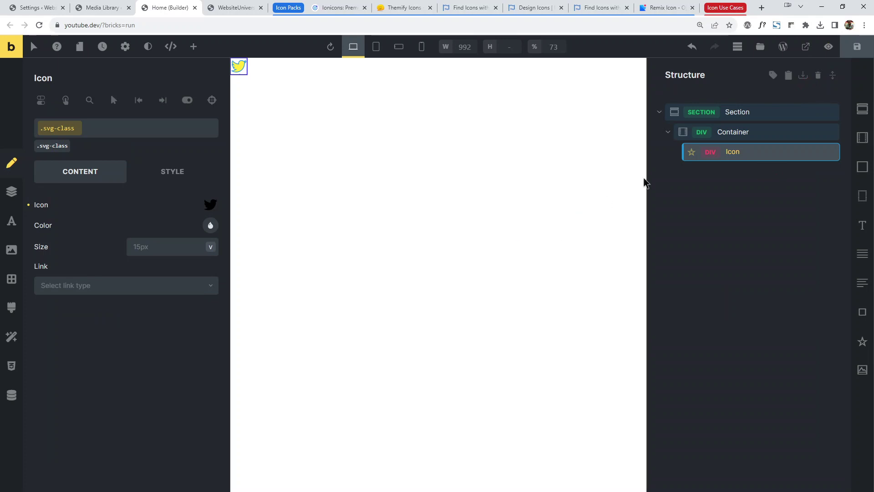
pyautogui.click(717, 250)
pyautogui.hotkey('ctrl', '-')
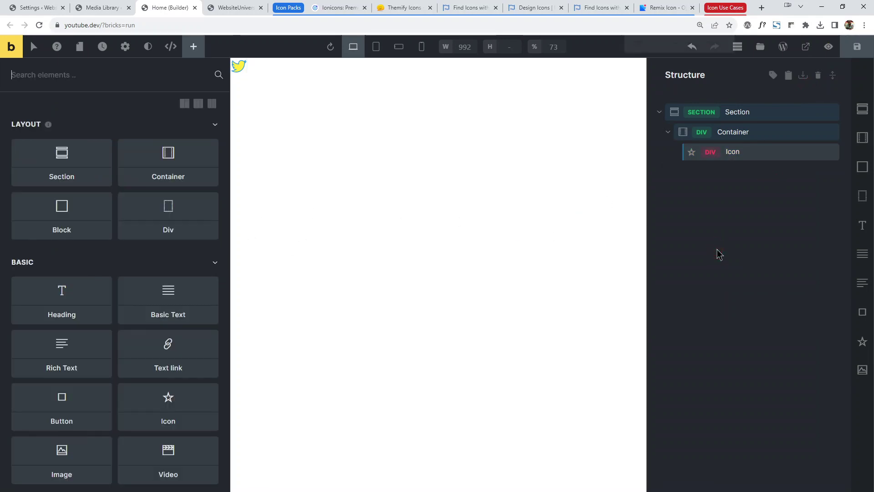
pyautogui.click(767, 137)
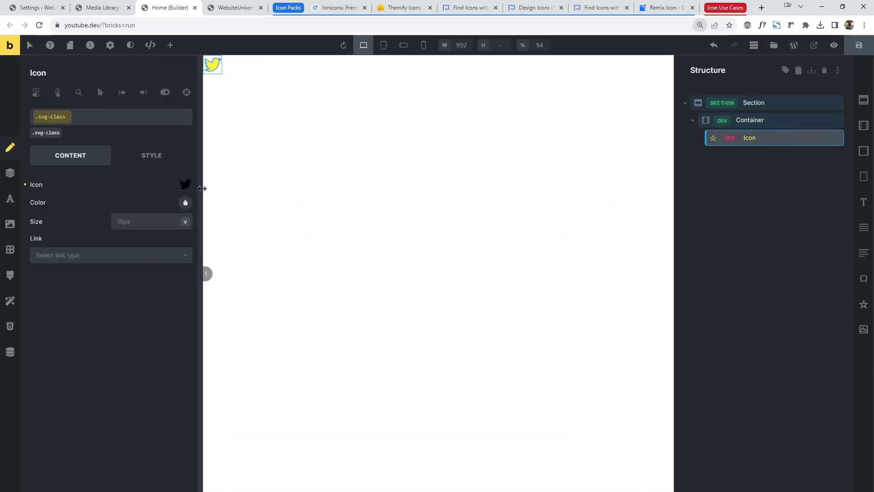
pyautogui.click(190, 186)
pyautogui.scroll(-1, 34, 429)
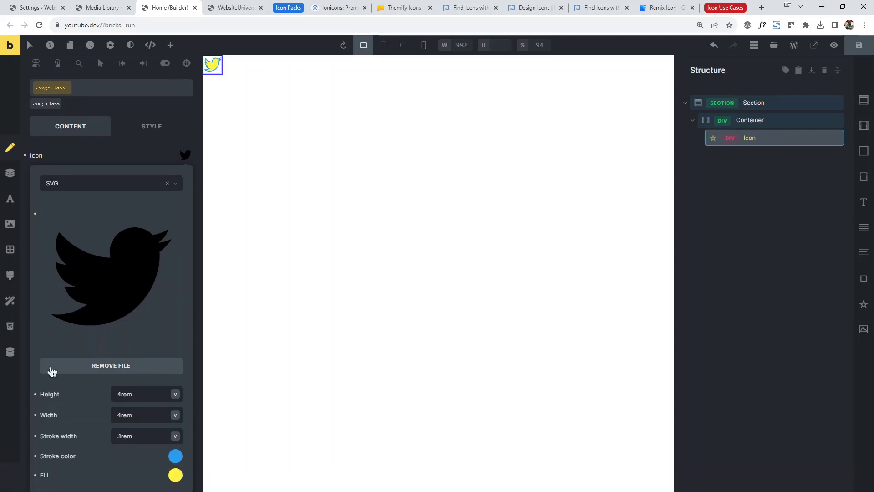
pyautogui.click(35, 396)
pyautogui.click(35, 415)
pyautogui.click(35, 436)
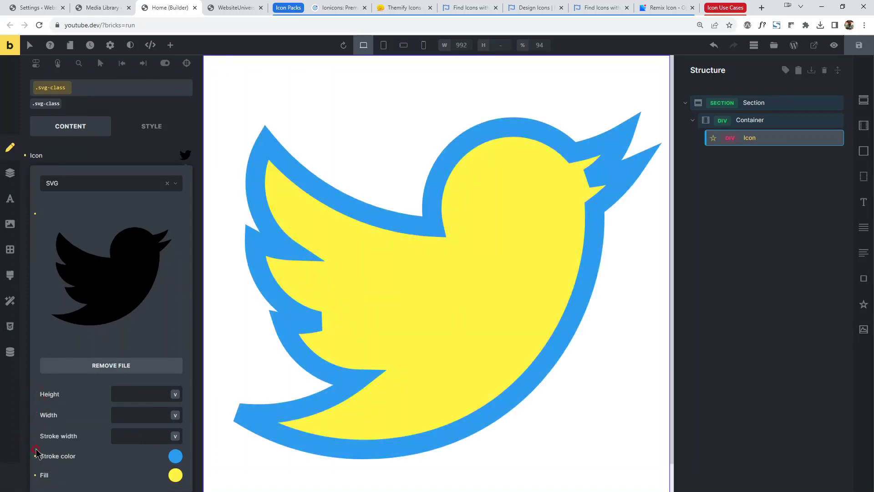
pyautogui.click(35, 456)
pyautogui.click(35, 476)
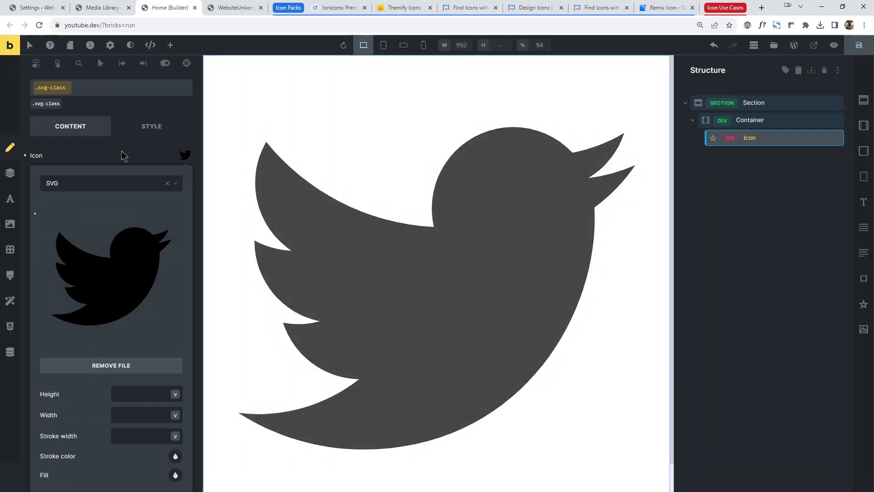
pyautogui.click(121, 154)
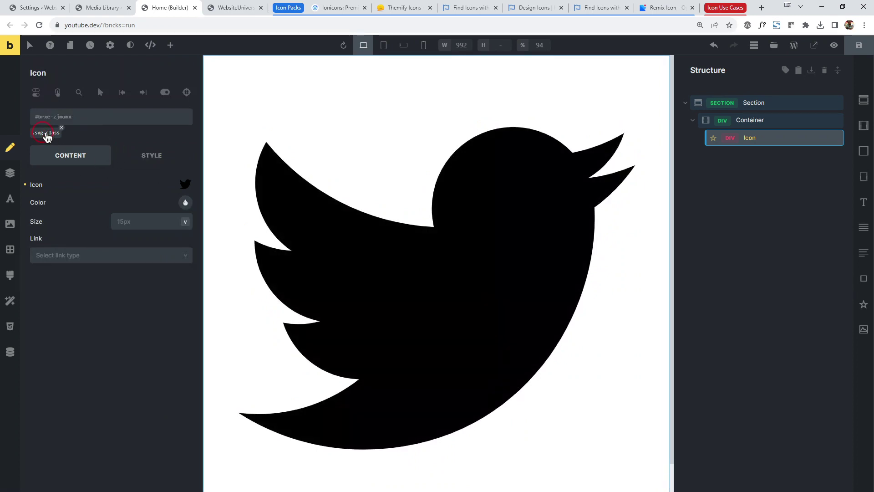
# Step: Paste the copied SVG rule into Custom CSS, change its selector to root, and save
pyautogui.click(10, 326)
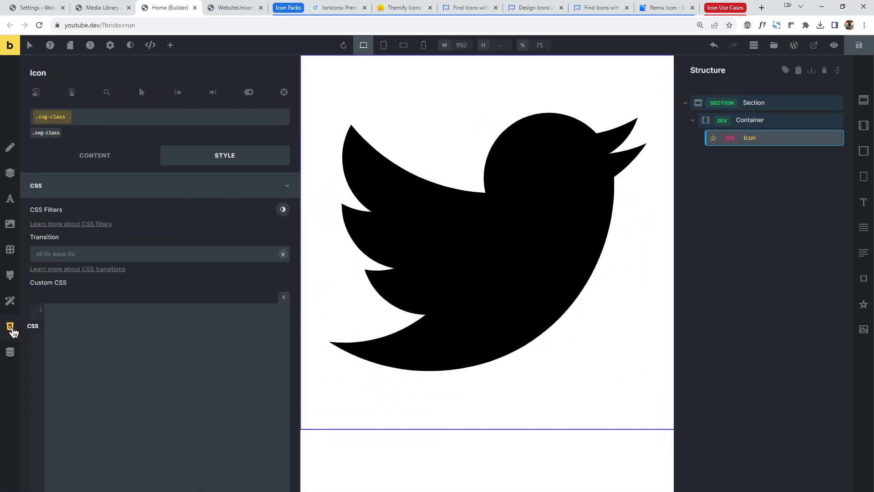
pyautogui.click(81, 319)
pyautogui.hotkey('ctrl', 'v')
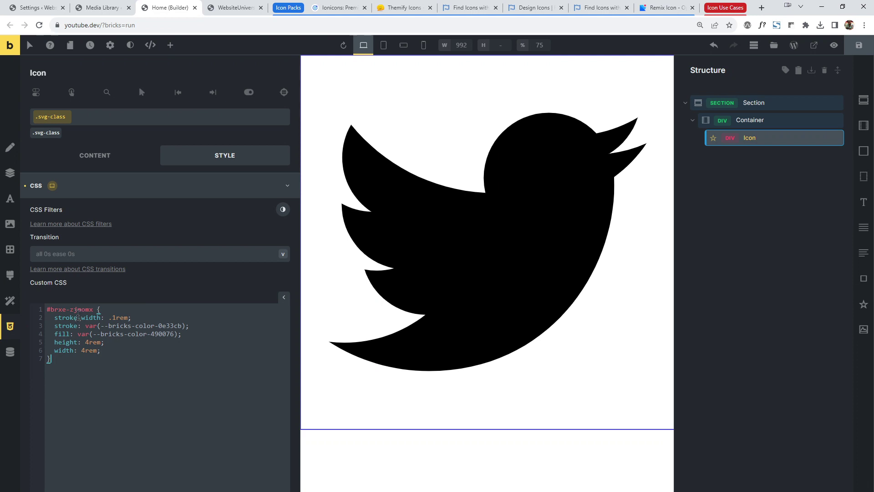
pyautogui.moveTo(93, 309); pyautogui.dragTo(18, 324)
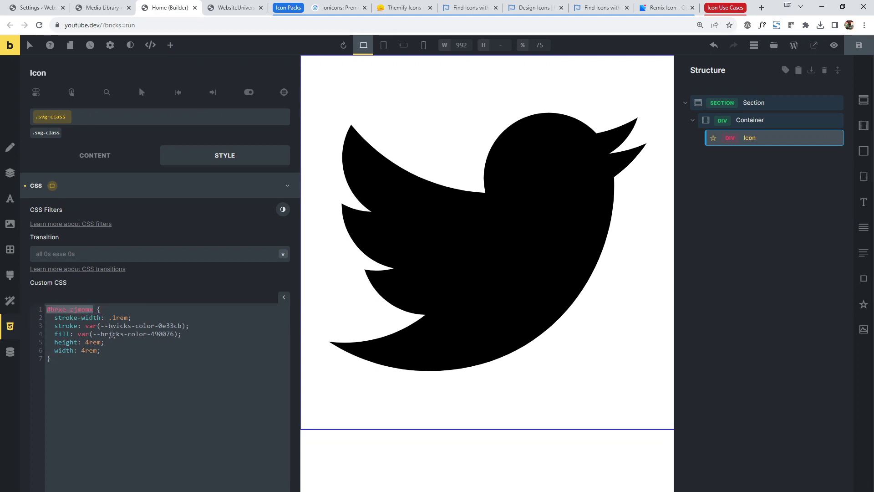
pyautogui.write('root')
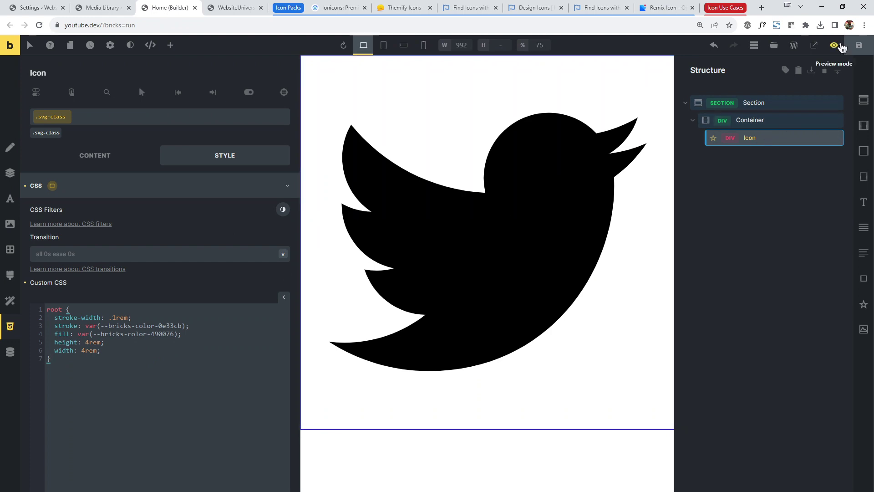
pyautogui.click(860, 47)
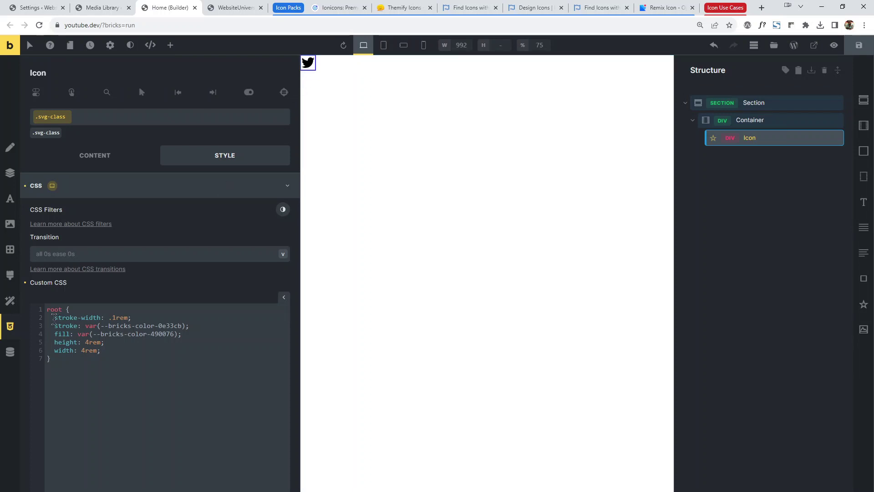
# Step: Delete the stroke and stroke-width declarations from the root rule
pyautogui.hotkey('ctrl', '+')
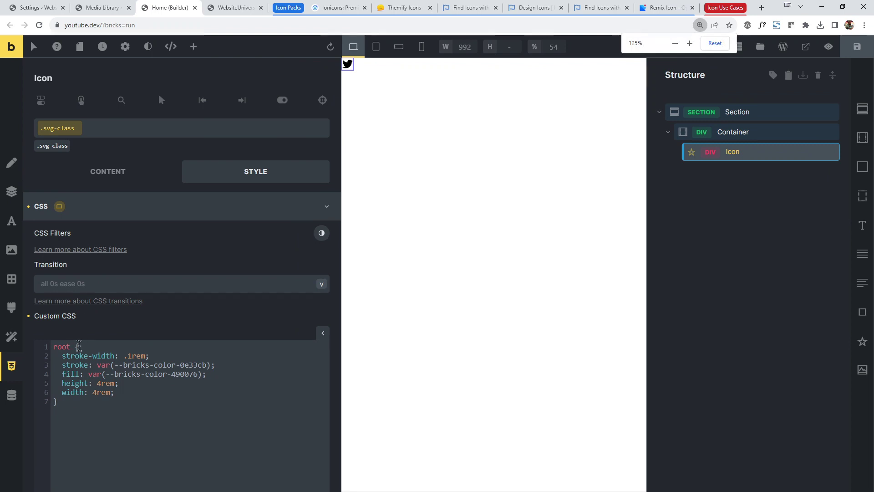
pyautogui.moveTo(61, 355)
pyautogui.mouseDown()
pyautogui.moveTo(137, 355)
pyautogui.moveTo(113, 355)
pyautogui.mouseUp()
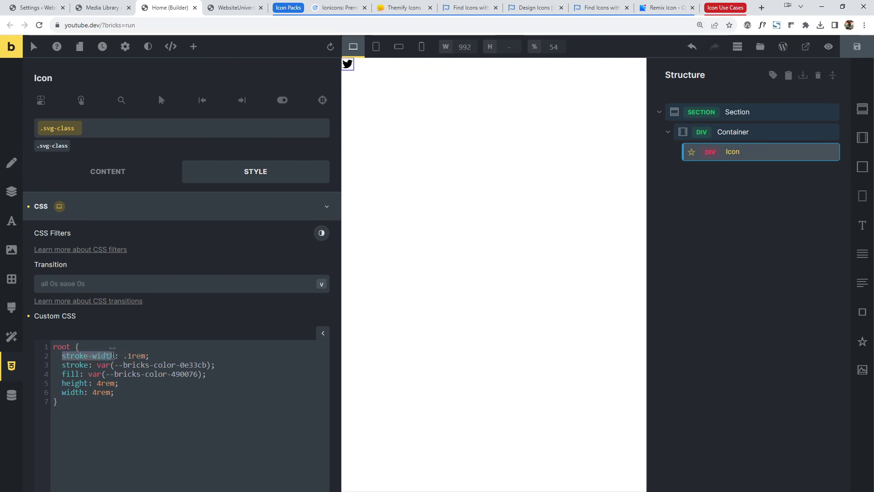
pyautogui.click(79, 364)
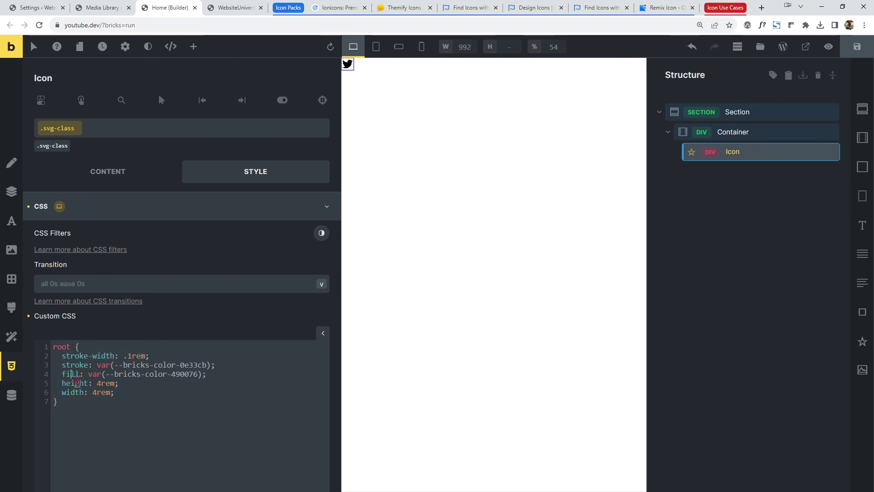
pyautogui.moveTo(114, 393); pyautogui.dragTo(94, 393)
pyautogui.click(104, 420)
pyautogui.moveTo(217, 365); pyautogui.dragTo(30, 356)
pyautogui.press('BackSpace')
pyautogui.press('Delete')
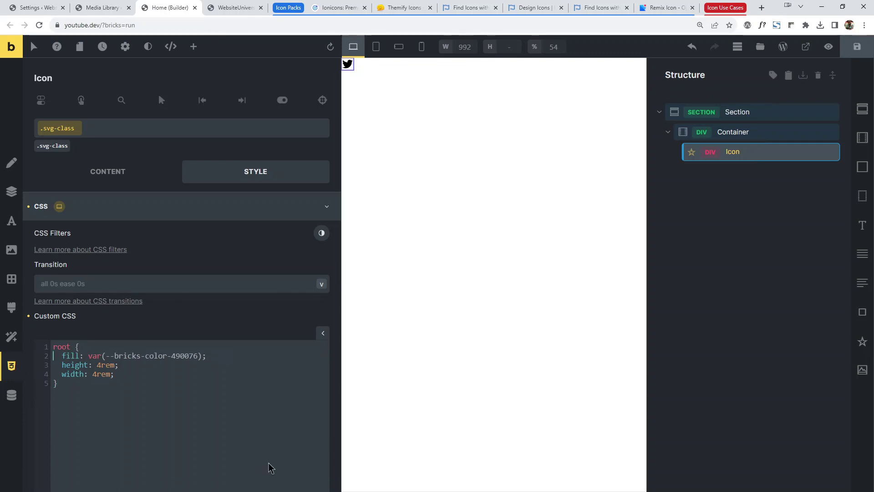
# Step: Change the fill to purple and the width from 4rem to auto, then save
pyautogui.moveTo(87, 355); pyautogui.dragTo(201, 355)
pyautogui.write('purple;')
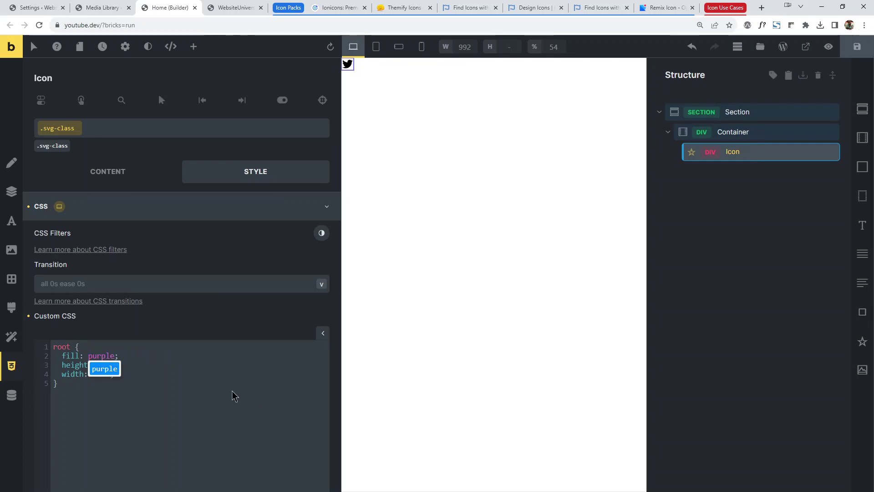
pyautogui.click(266, 376)
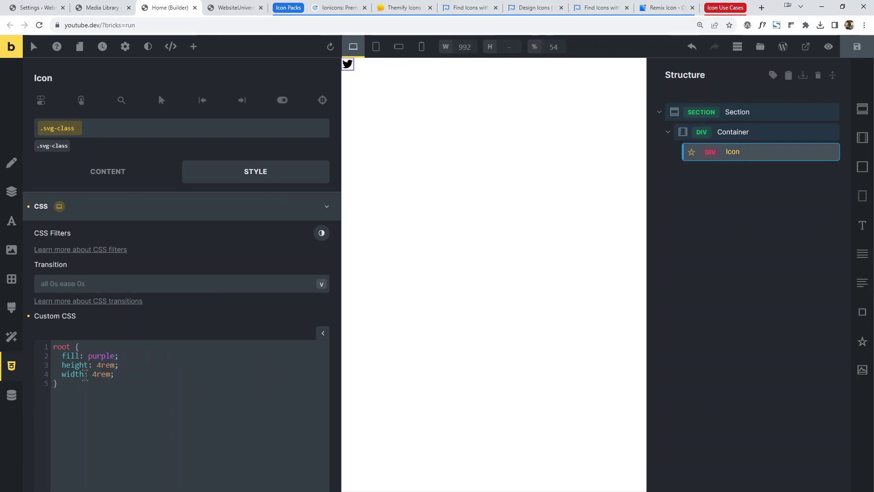
pyautogui.doubleClick(96, 374)
pyautogui.write('auto')
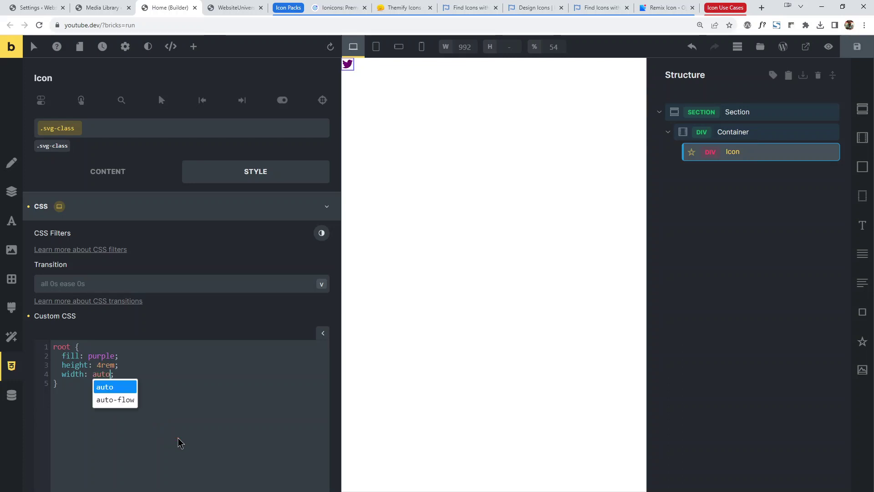
pyautogui.click(220, 412)
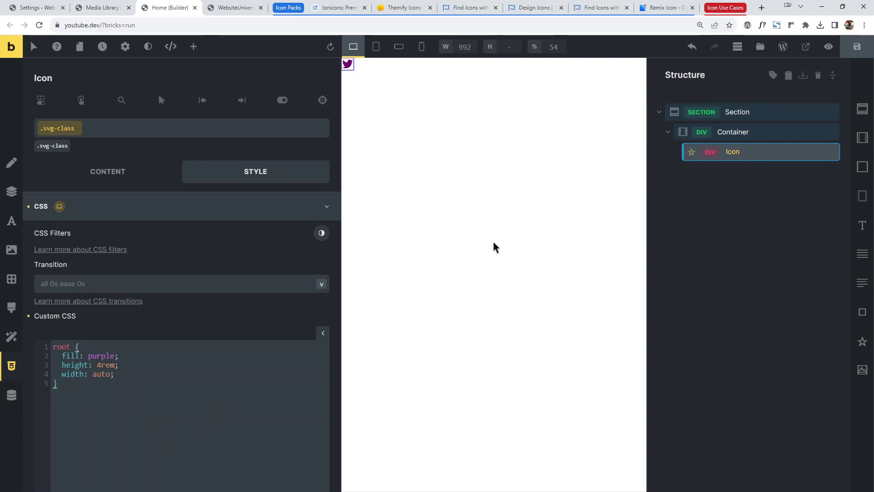
pyautogui.hotkey('ctrl', 's')
# Step: Inspect the frontend Twitter icon's SVG in DevTools to check its purple fill and 4rem height
pyautogui.click(807, 48)
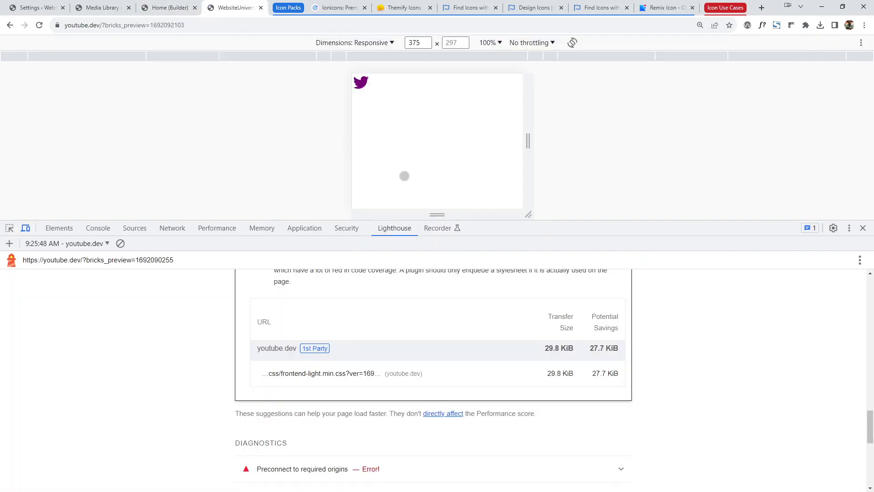
pyautogui.rightClick(360, 81)
pyautogui.click(392, 238)
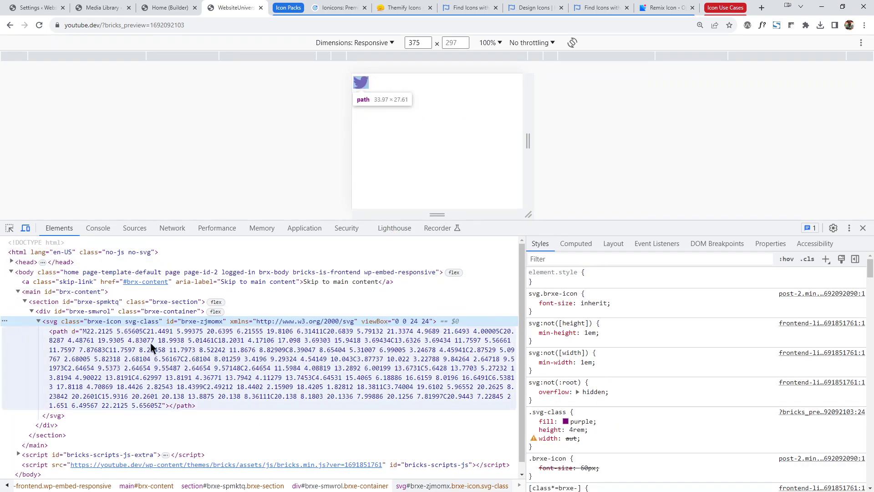
pyautogui.click(165, 7)
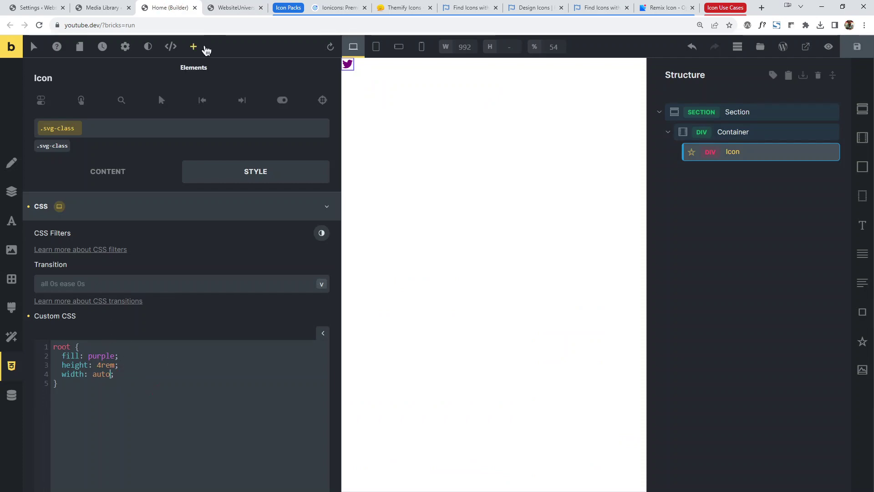
pyautogui.click(206, 5)
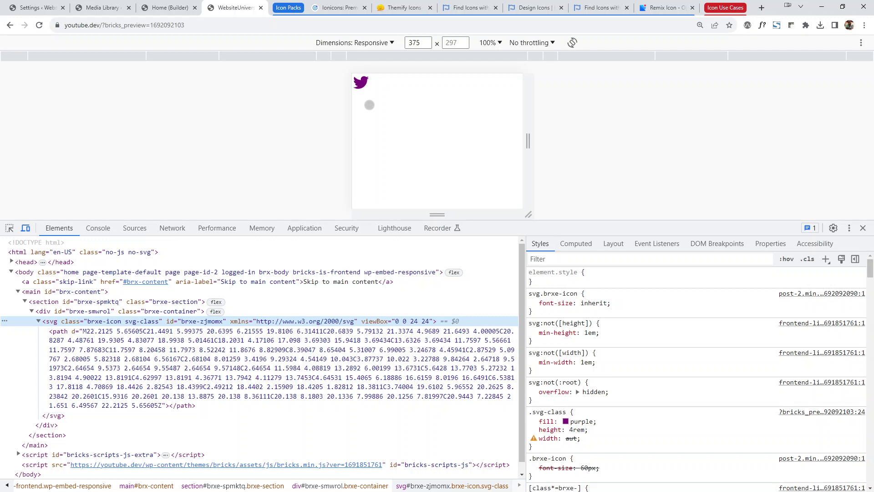
# Step: Add a root:hover rule setting the fill to red, save, and view the preview
pyautogui.click(197, 4)
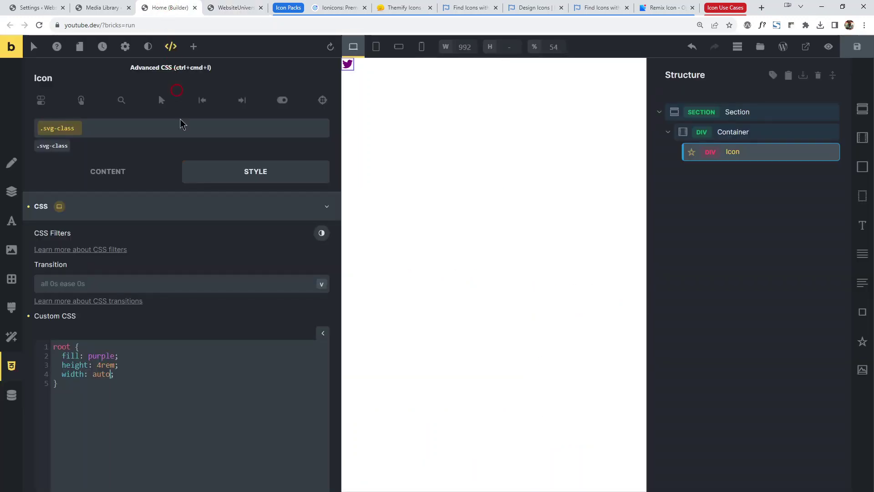
pyautogui.click(82, 384)
pyautogui.scroll(2, 100, 265)
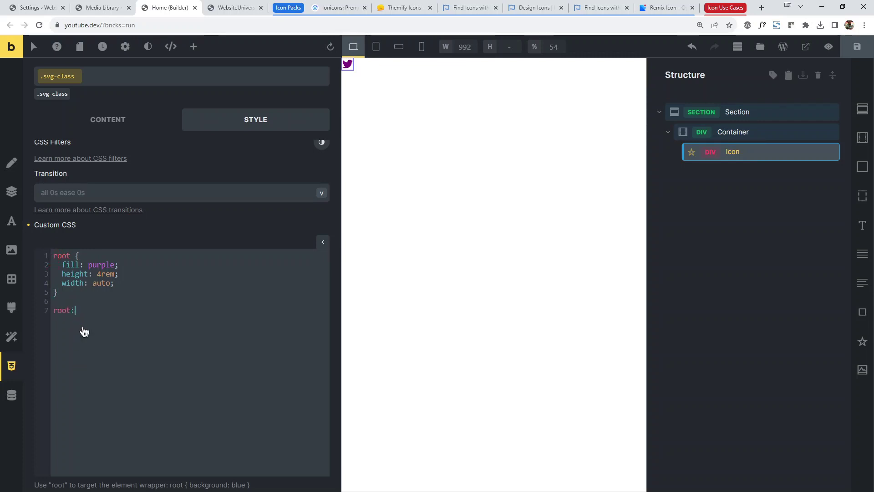
pyautogui.write('hover {   fil:')
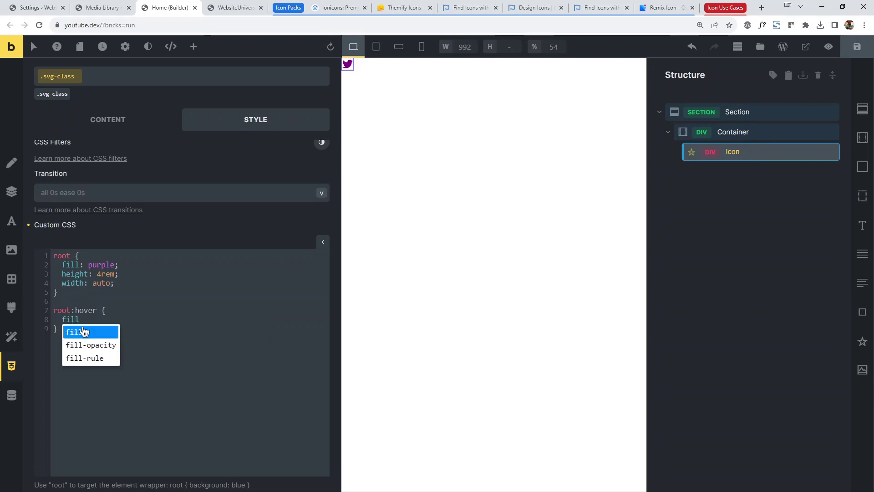
pyautogui.write(' red;')
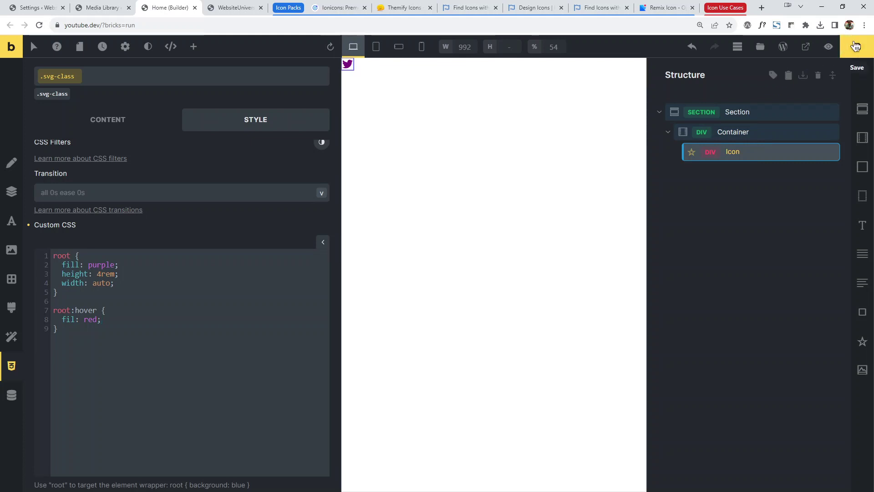
pyautogui.click(856, 49)
pyautogui.click(234, 7)
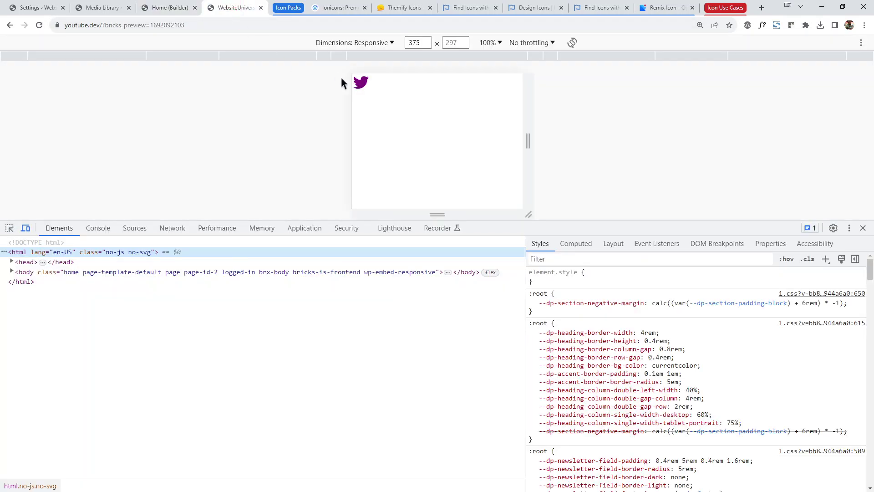
pyautogui.click(25, 228)
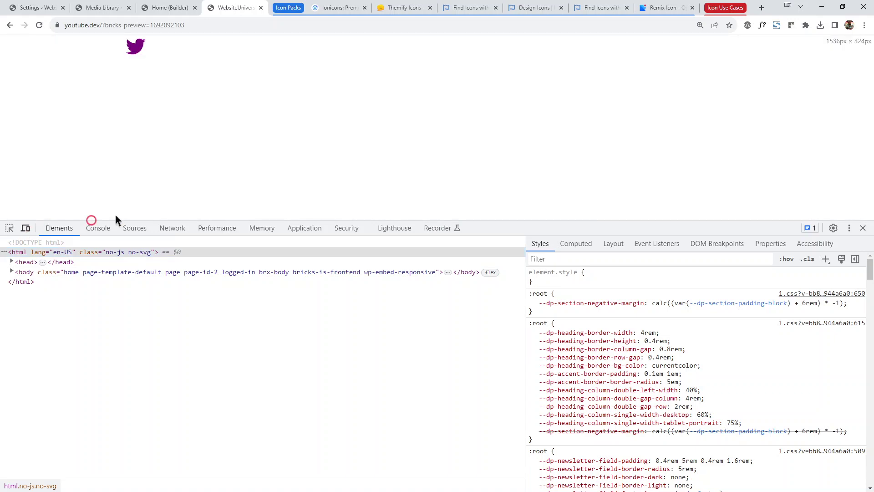
# Step: Correct the 'fil' typo to 'fill' in the hover rule, save again, and recheck the preview
pyautogui.click(166, 7)
pyautogui.write('ll: red;')
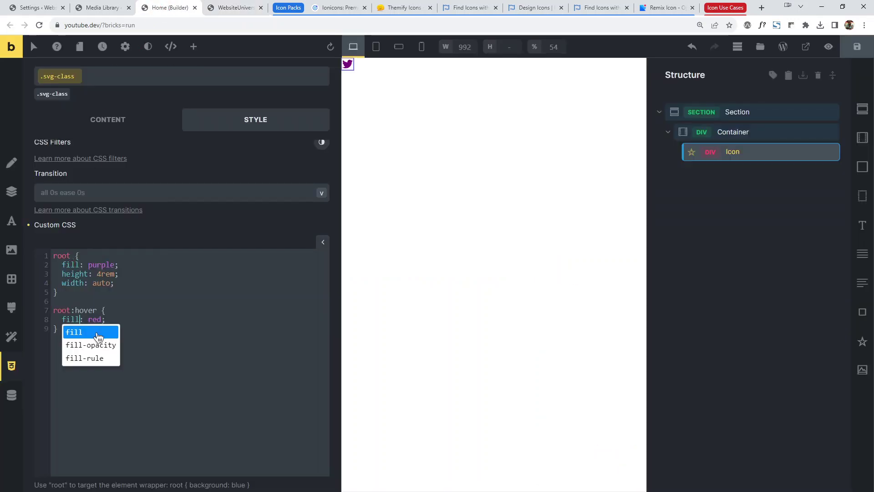
pyautogui.click(220, 293)
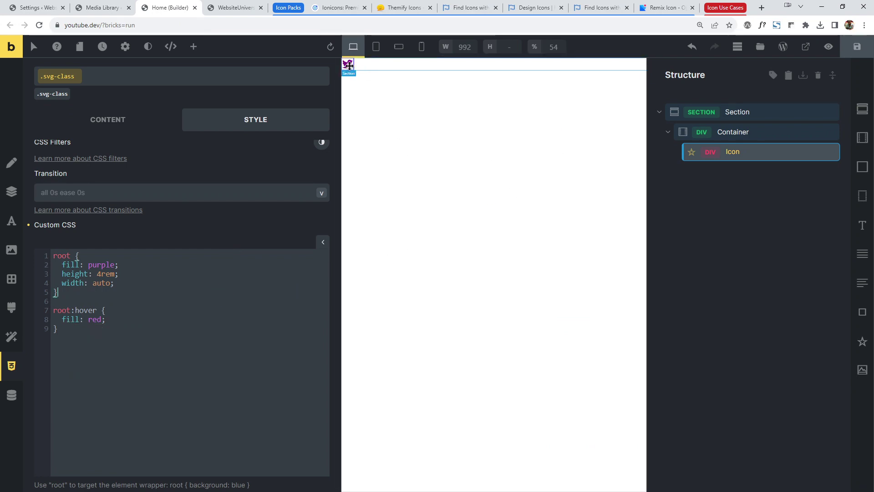
pyautogui.click(857, 46)
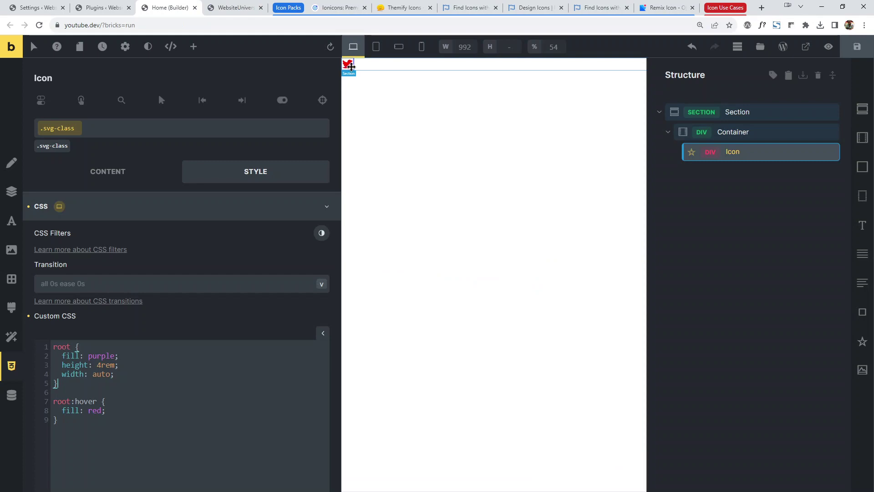
pyautogui.click(859, 56)
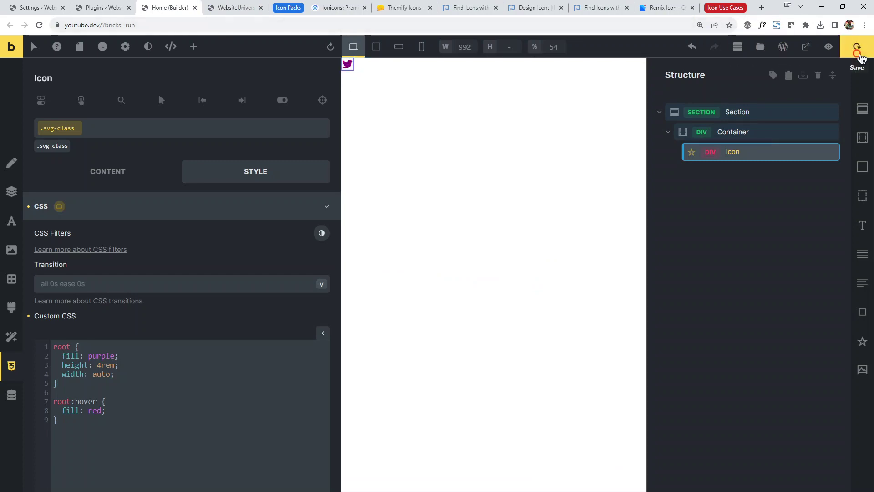
pyautogui.click(219, 8)
pyautogui.click(166, 8)
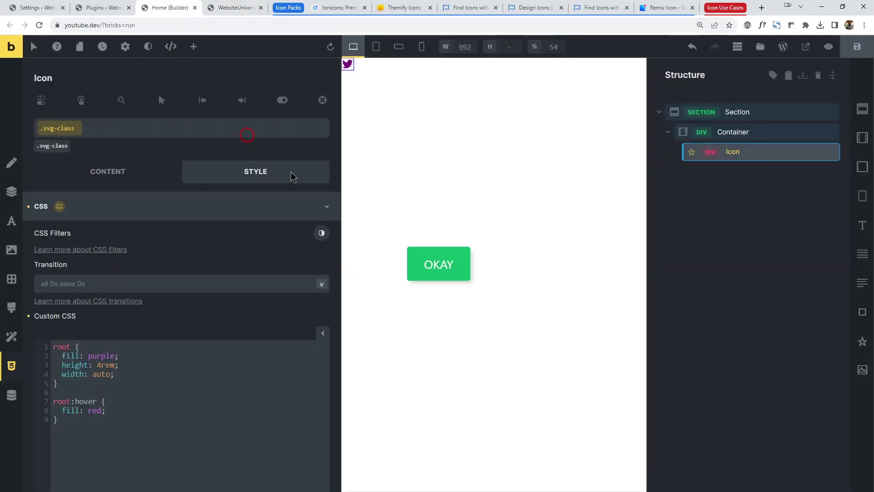
pyautogui.click(457, 224)
# Step: Reopen the Icon element's content settings and switch to the Icon Use Cases tab group
pyautogui.hotkey('ctrl', '-')
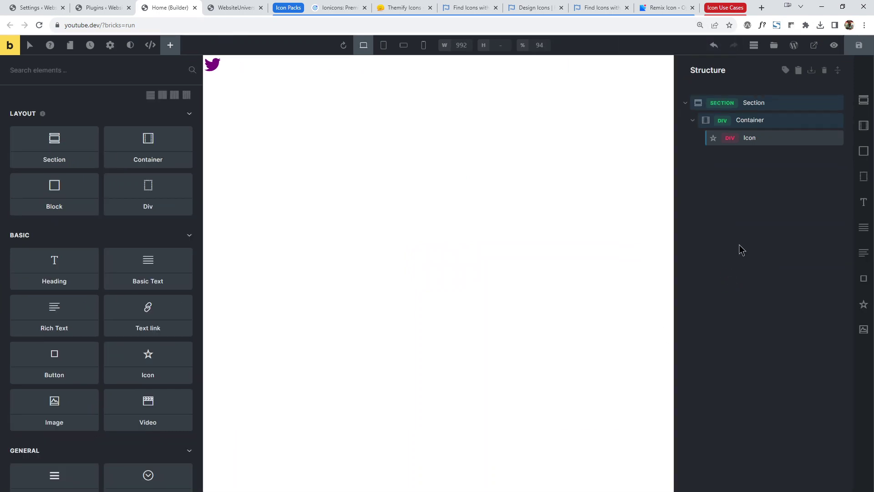
pyautogui.click(751, 138)
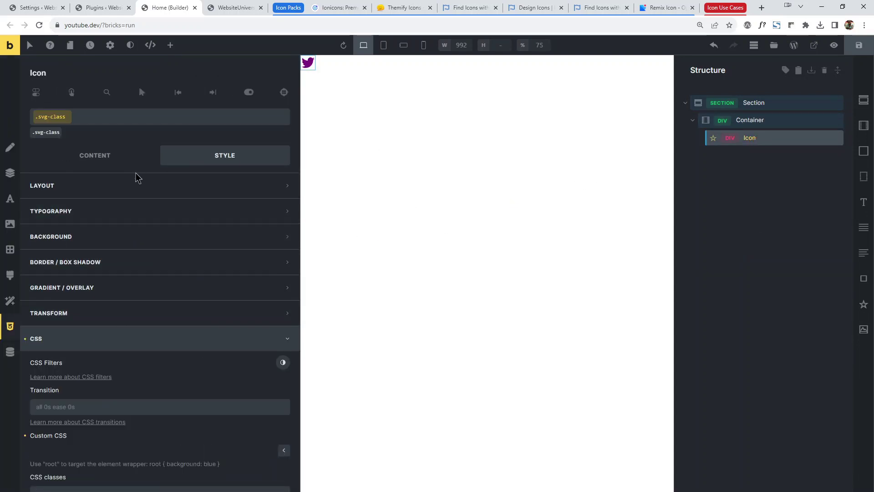
pyautogui.click(121, 155)
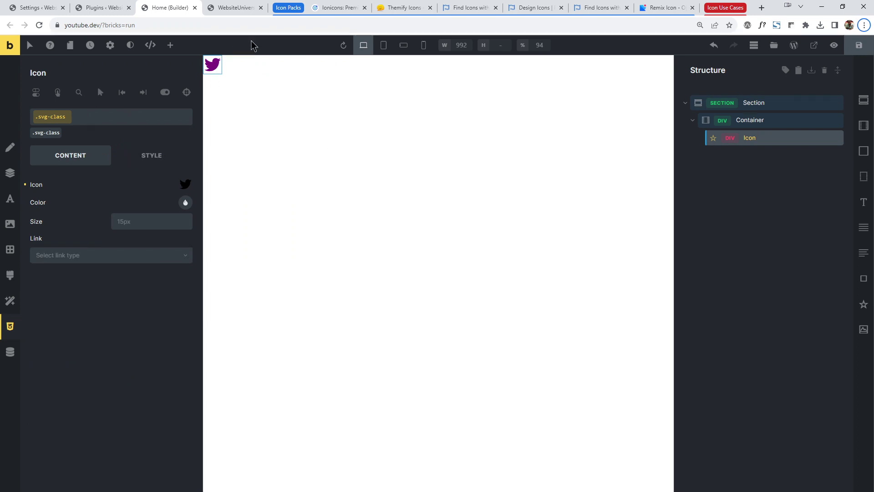
pyautogui.click(288, 8)
pyautogui.click(332, 7)
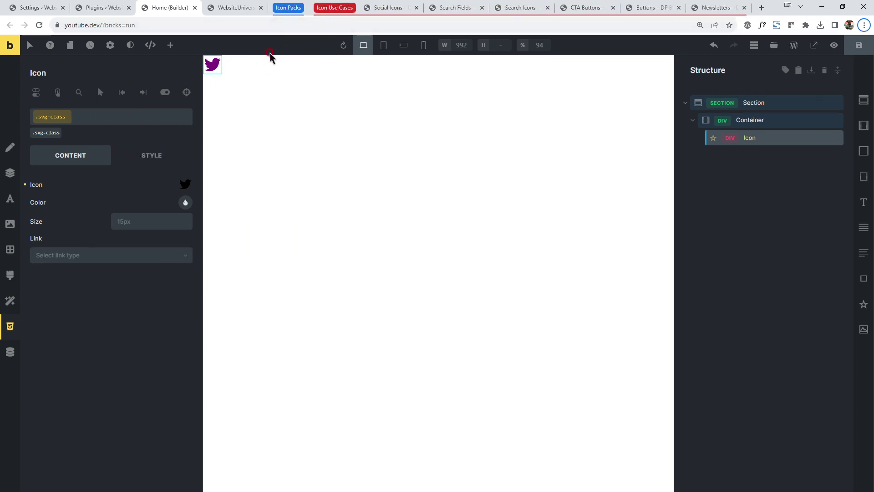
# Step: Browse the Social Icons, Search Fields, Search Icons, CTA Buttons and Buttons pages, ending on Social Icons
pyautogui.click(394, 8)
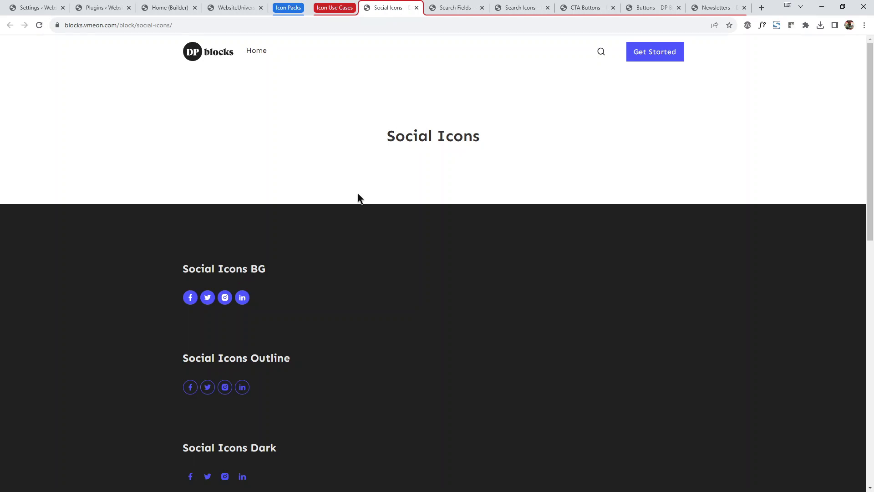
pyautogui.scroll(-1, 364, 196)
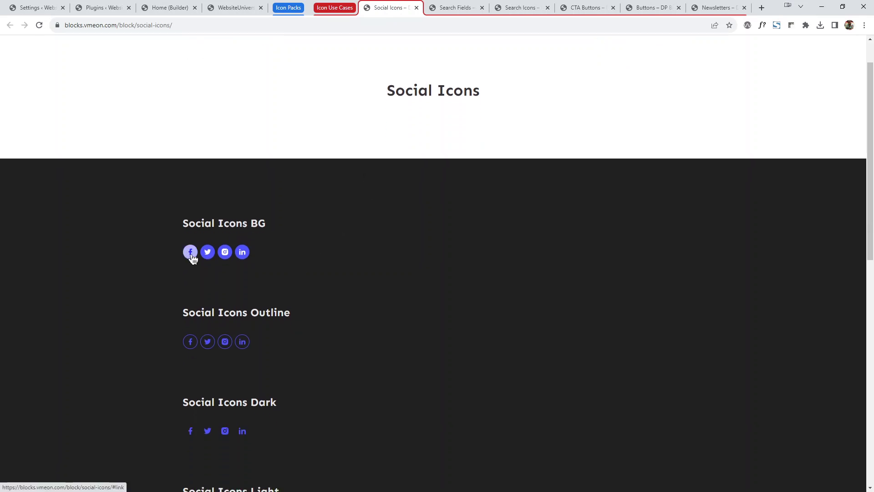
pyautogui.click(447, 6)
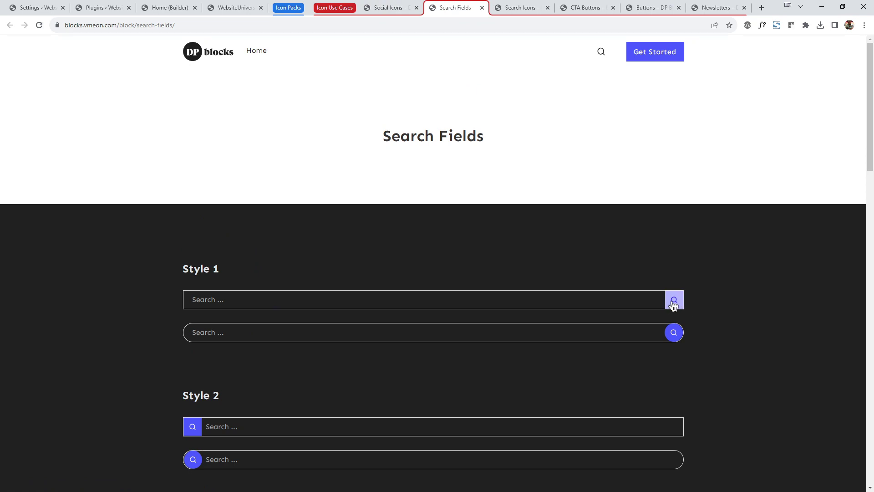
pyautogui.click(510, 8)
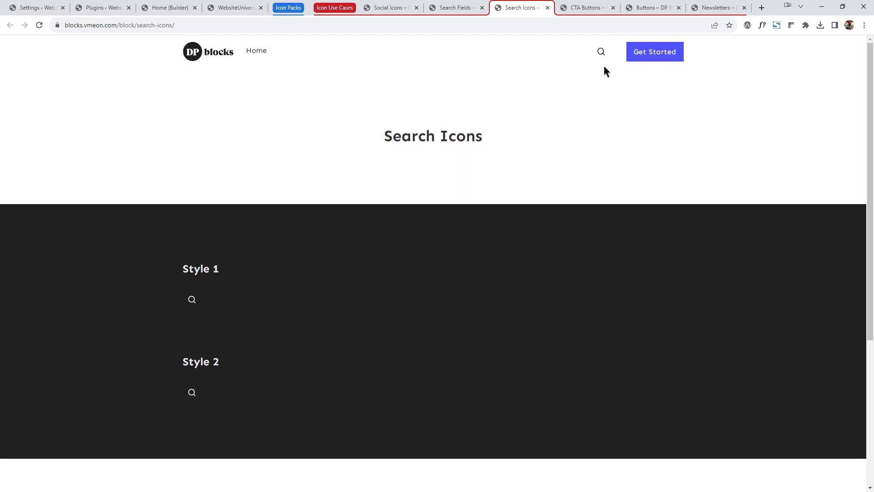
pyautogui.click(574, 7)
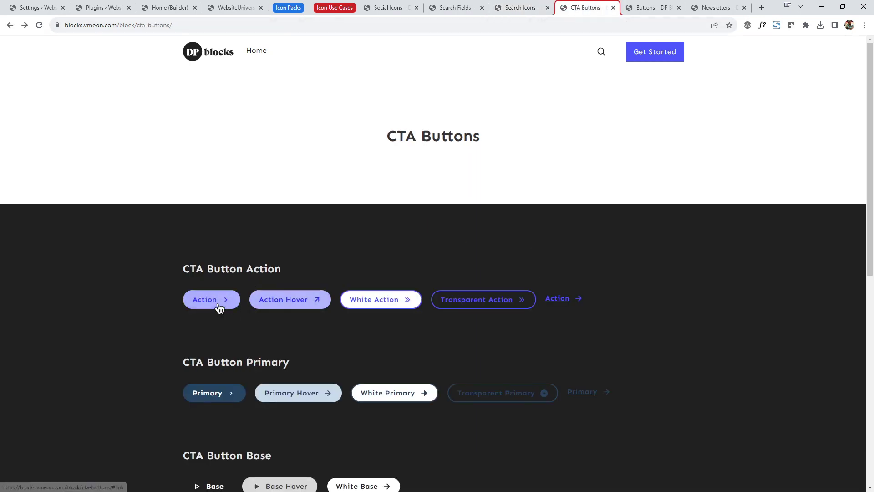
pyautogui.click(643, 7)
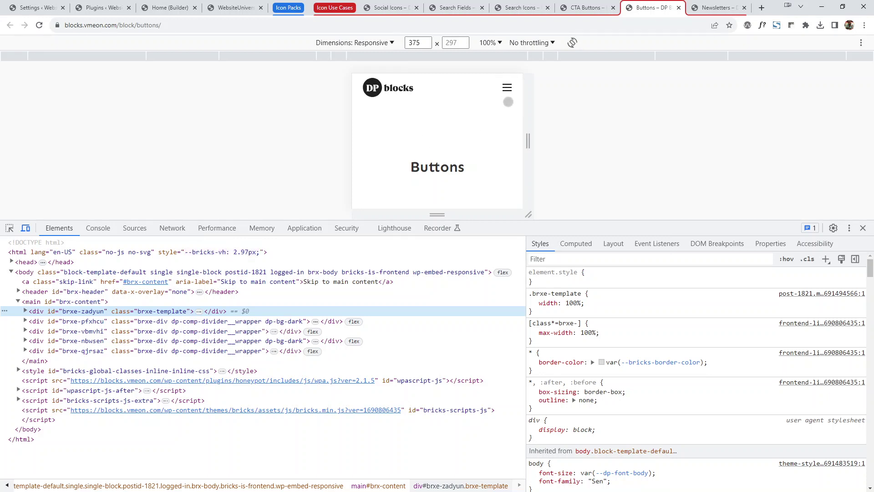
pyautogui.click(373, 8)
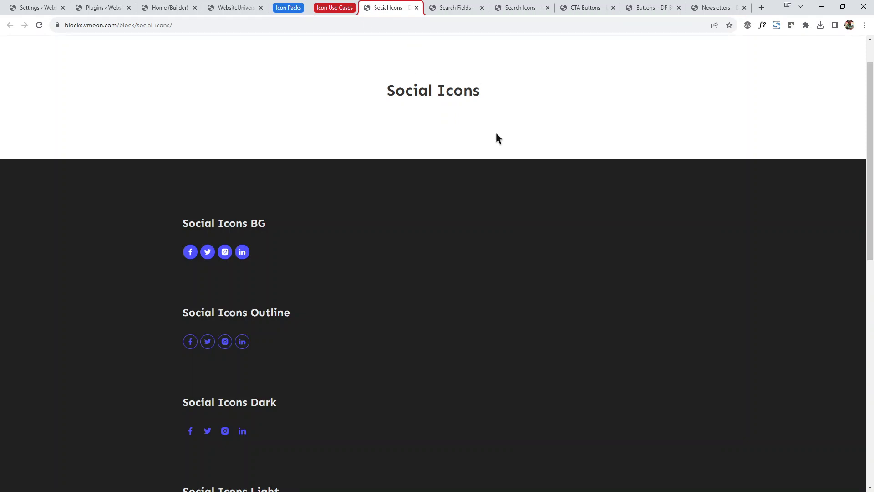
pyautogui.press('alt')
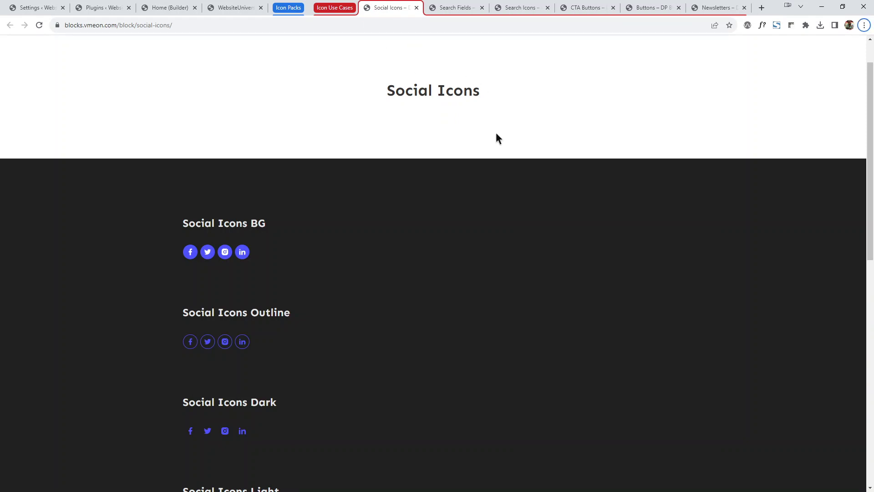